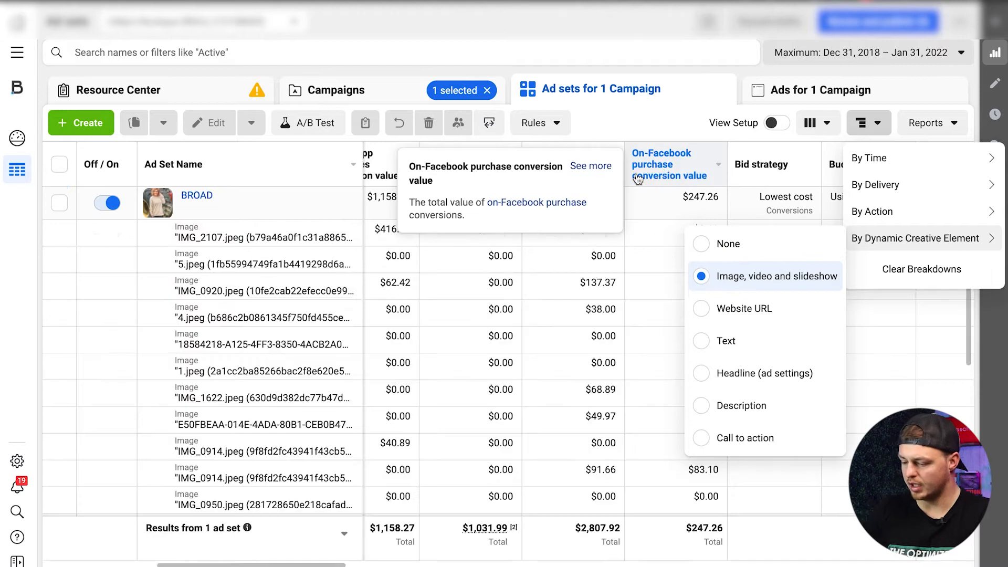
Sort the BROAD ad set's images by purchases conversion value, highest first, and compare their mobile app, website, offline and on-Facebook values.
left_click(900, 376)
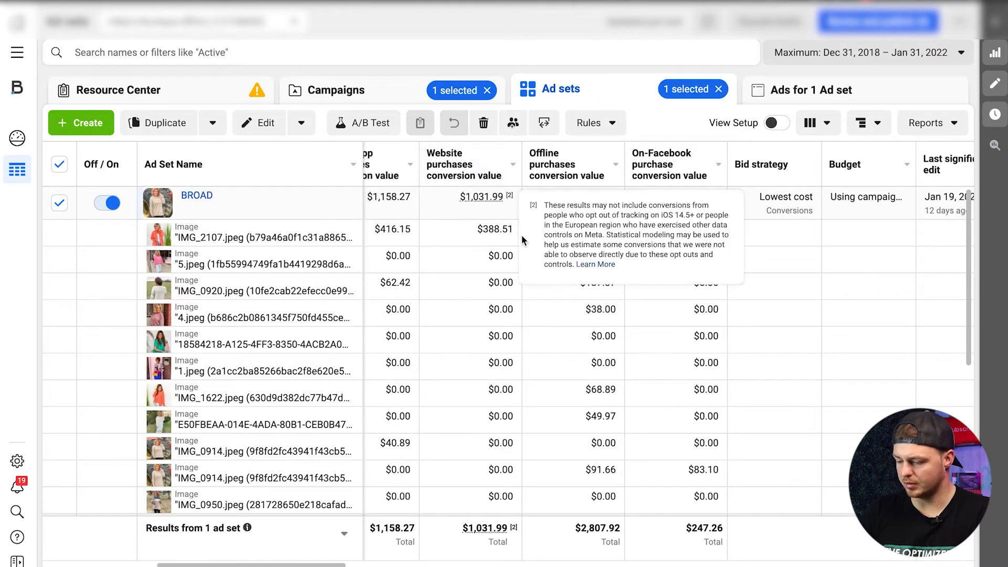
scroll(483, 230, "left", 3)
scroll(482, 234, "left", 3)
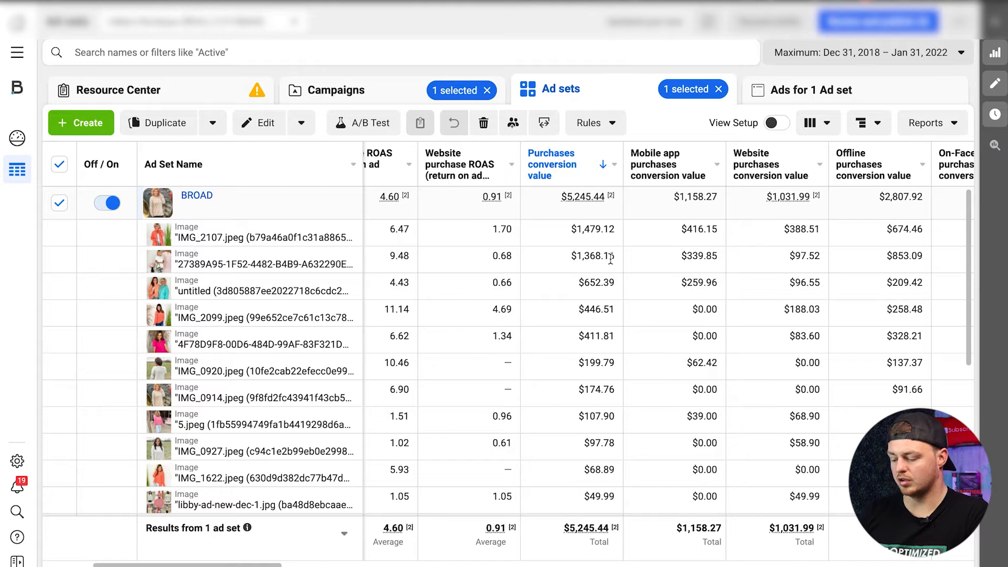
scroll(598, 250, "left", 1)
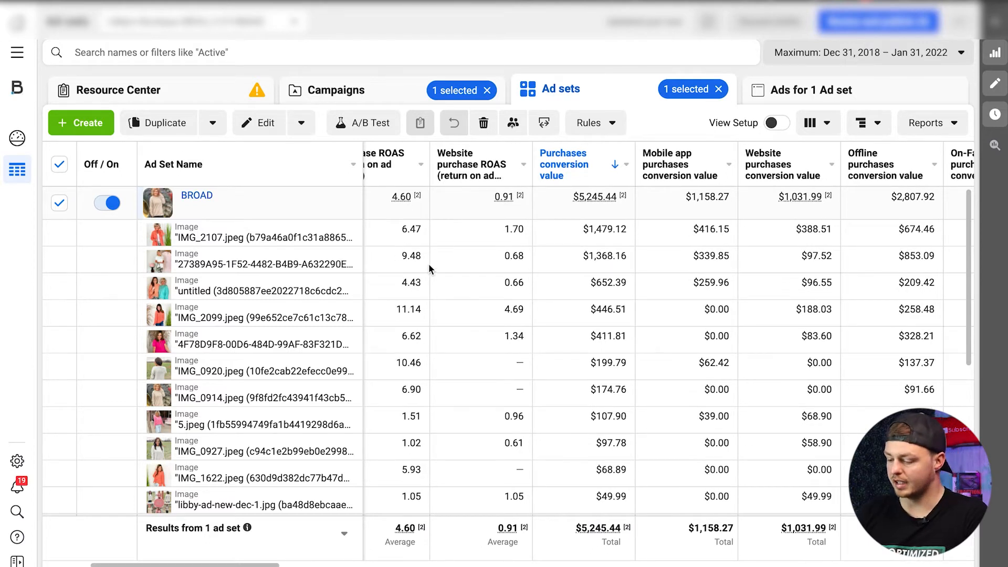
scroll(514, 251, "right", 3)
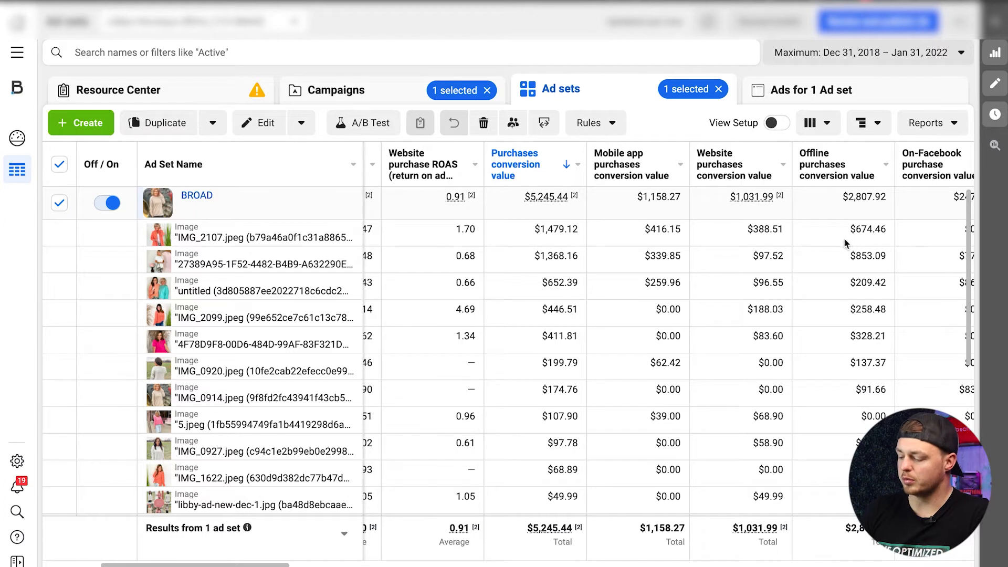
scroll(863, 239, "right", 4)
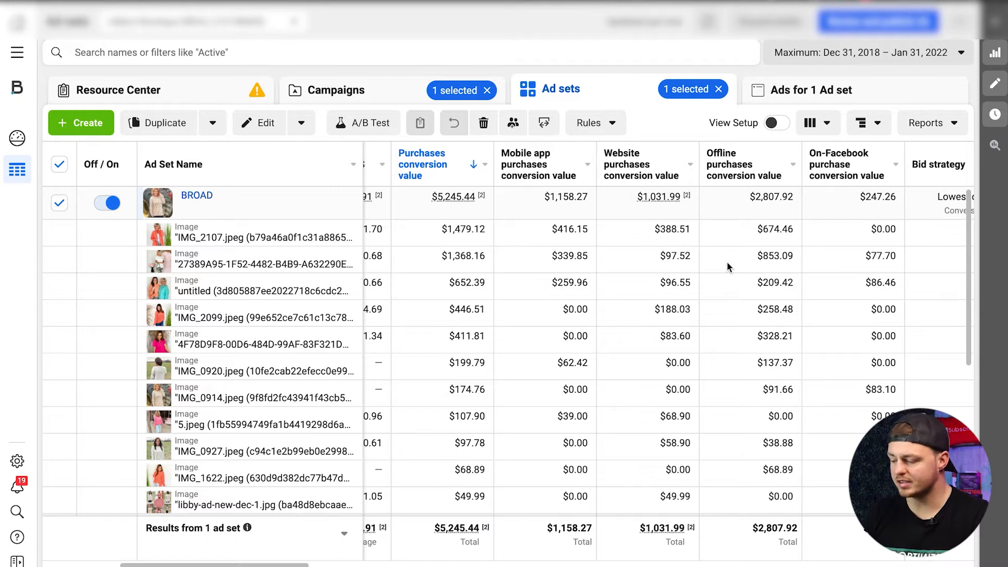
Compare the images' click-through rates, adds to cart by channel, and adds to cart conversion values sorted highest first.
scroll(727, 267, "right", 10)
scroll(727, 261, "right", 8)
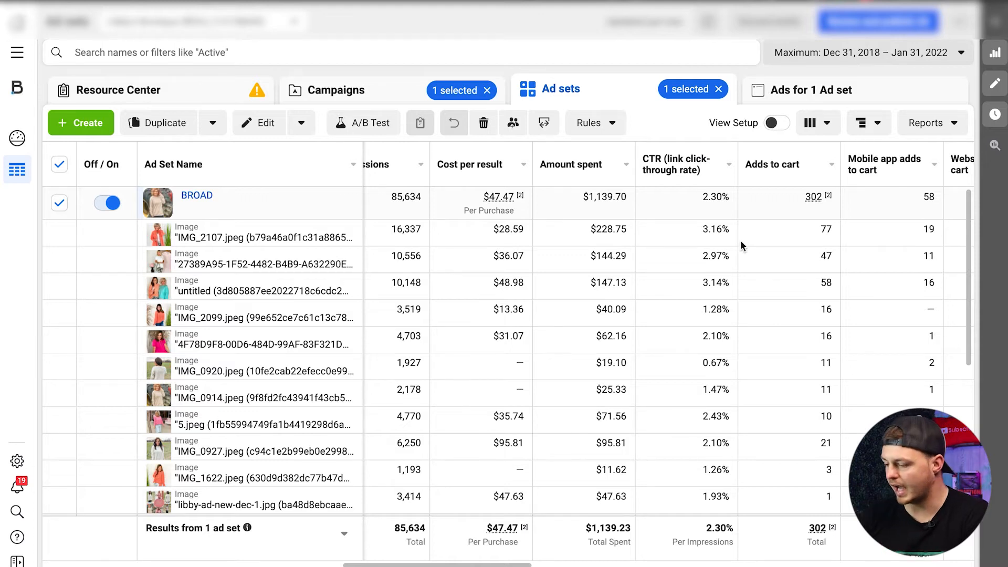
scroll(740, 245, "right", 5)
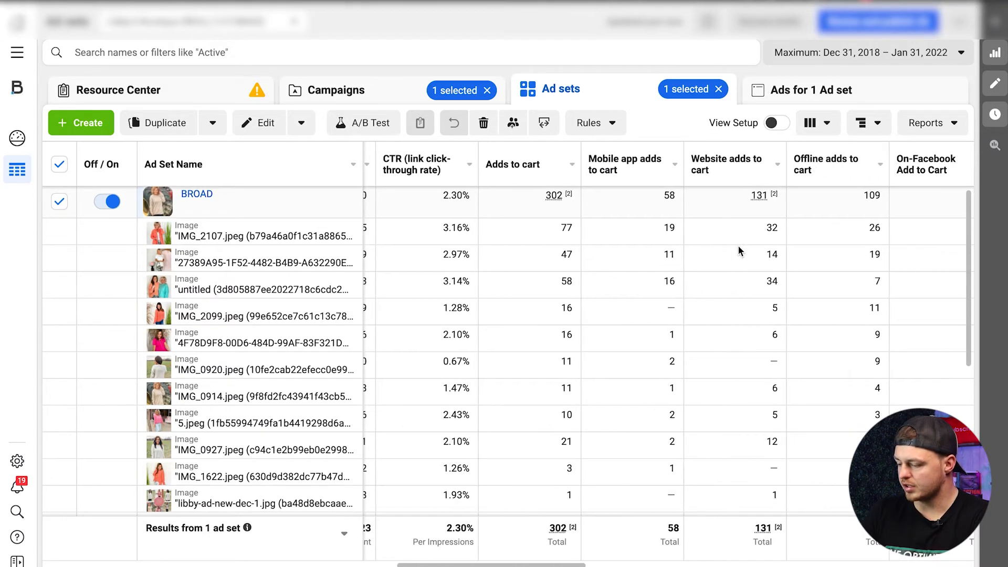
scroll(768, 224, "right", 4)
scroll(768, 224, "right", 10)
scroll(768, 223, "right", 4)
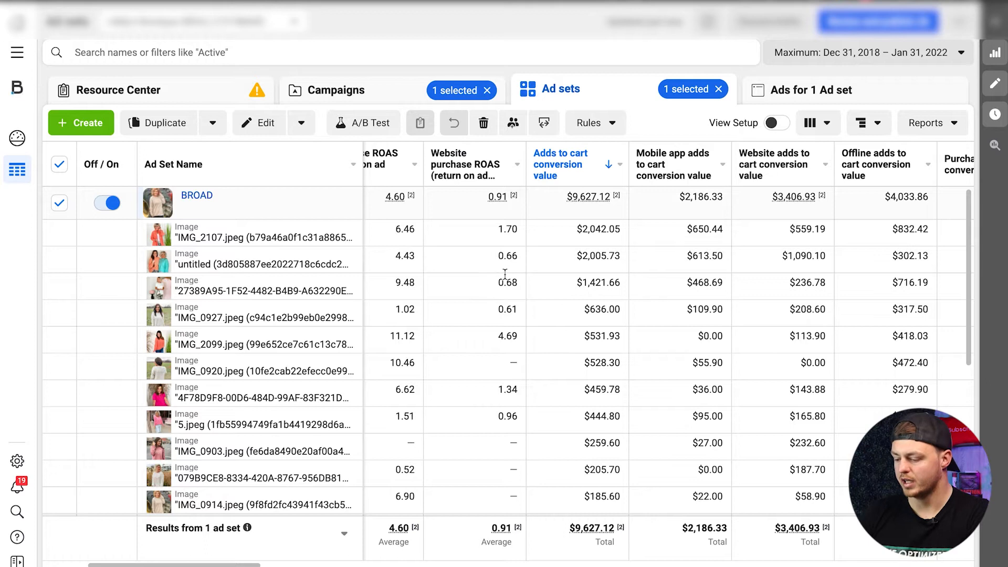
scroll(573, 278, "left", 5)
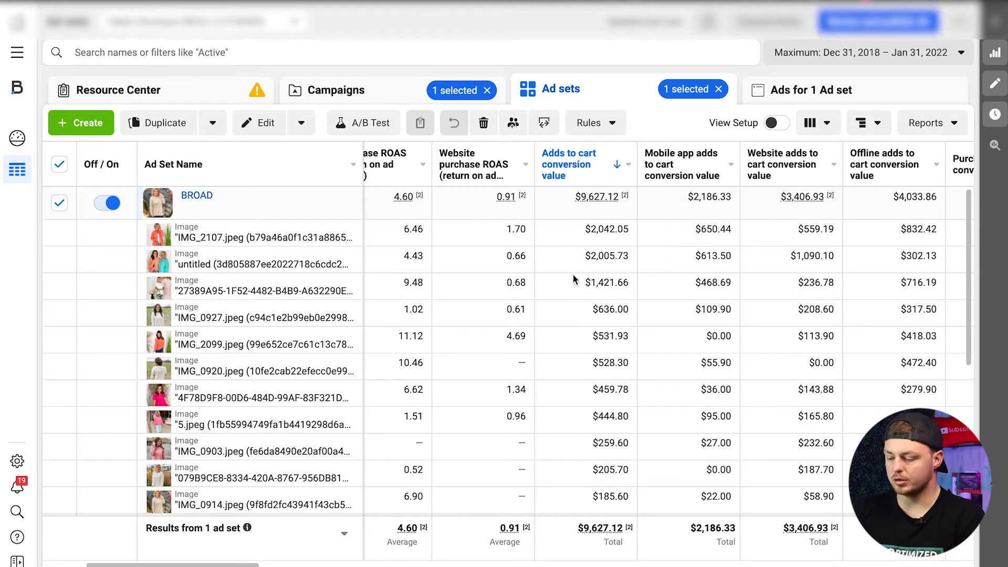
Apply the Performance (Default) column preset to the BROAD ad set's image breakdown.
left_click(829, 121)
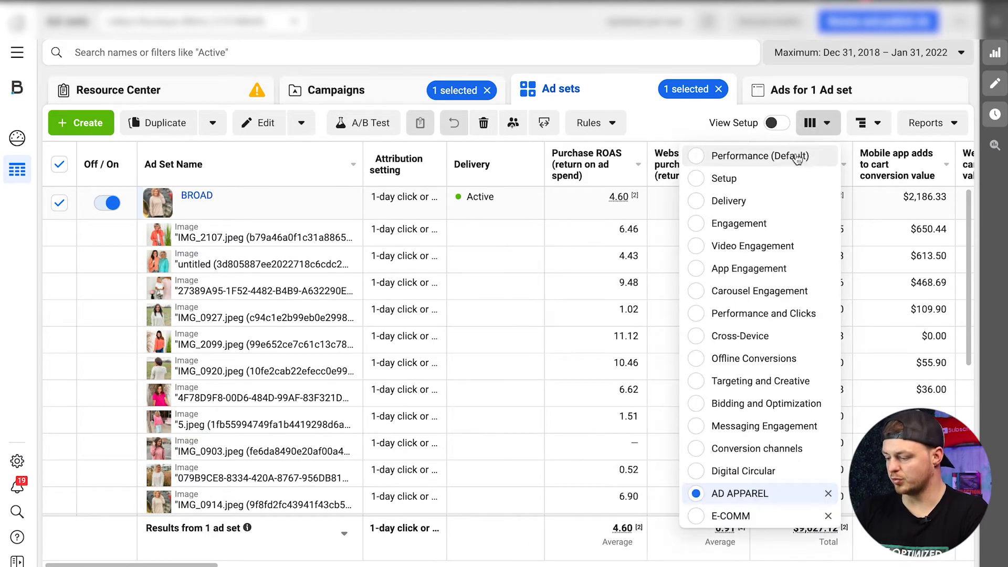
left_click(796, 157)
scroll(550, 257, "right", 10)
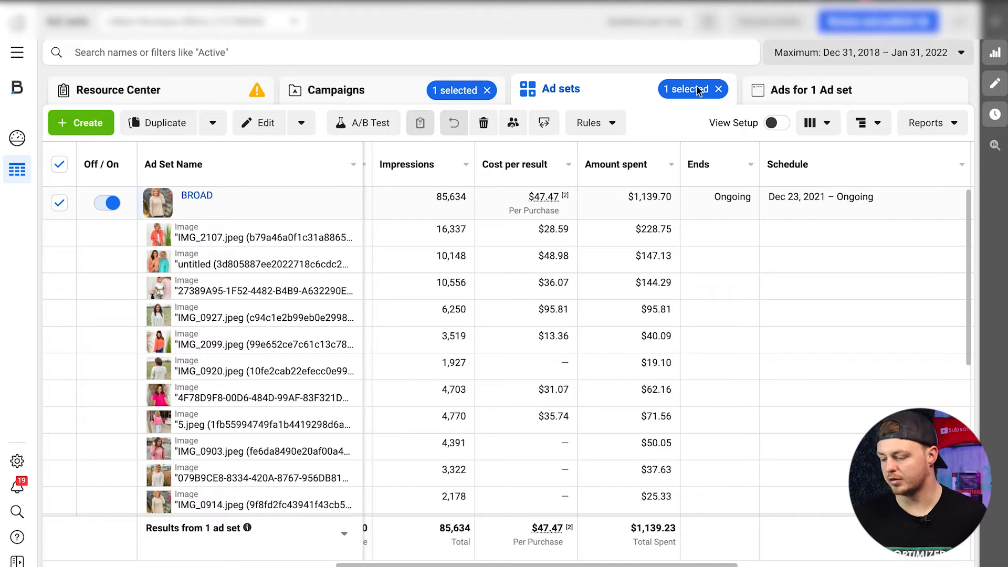
Clear the ad set selection and open the TOF - Testing - DC campaign to reach its ads.
left_click(719, 90)
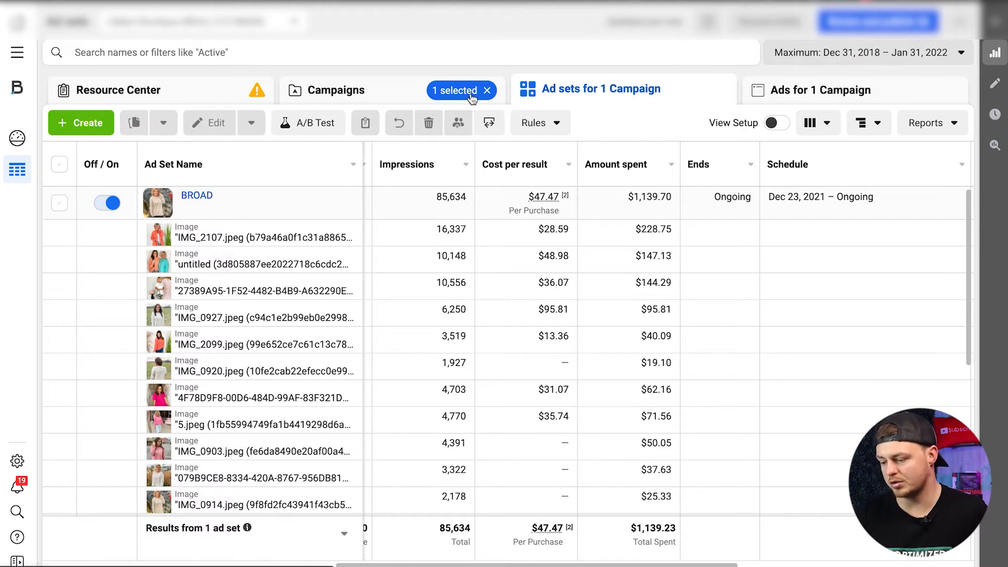
left_click(347, 90)
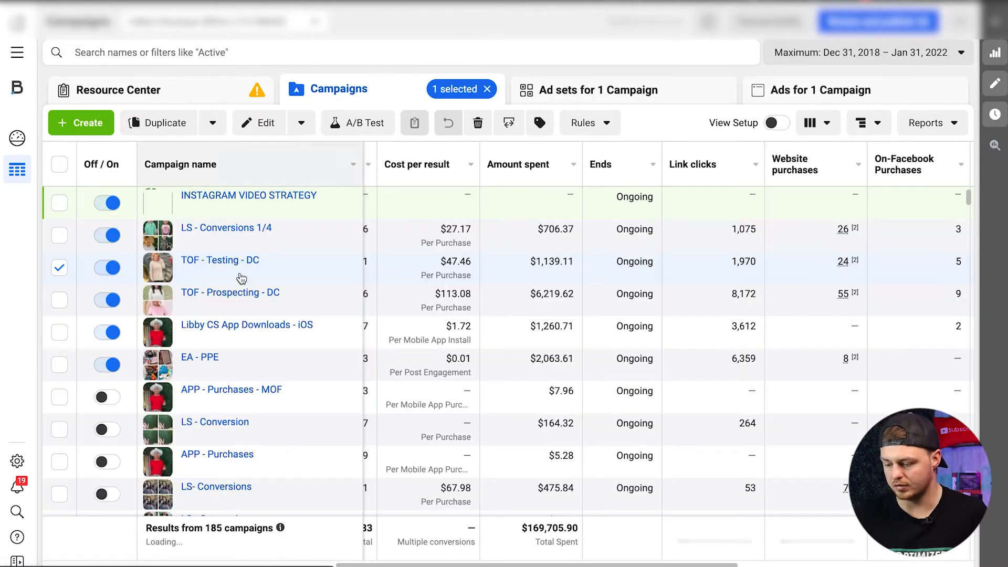
left_click(233, 261)
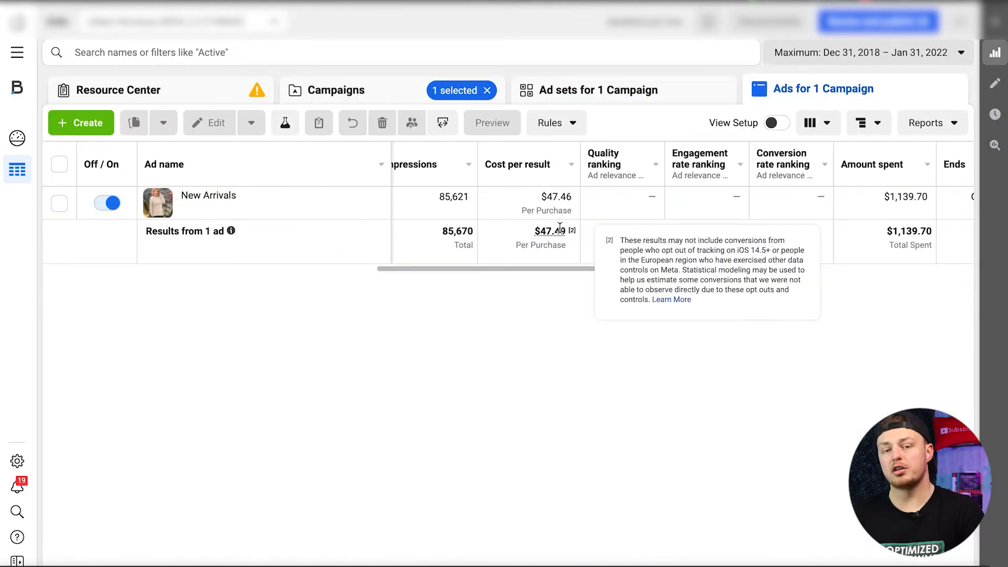
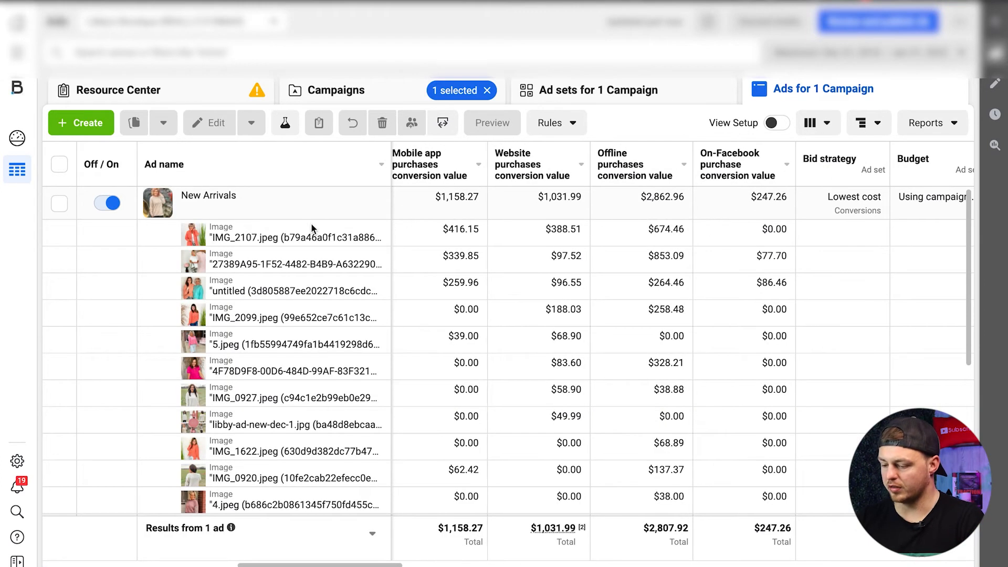
Open the New Arrivals ad for editing and view its Facebook post with comments.
left_click(313, 243)
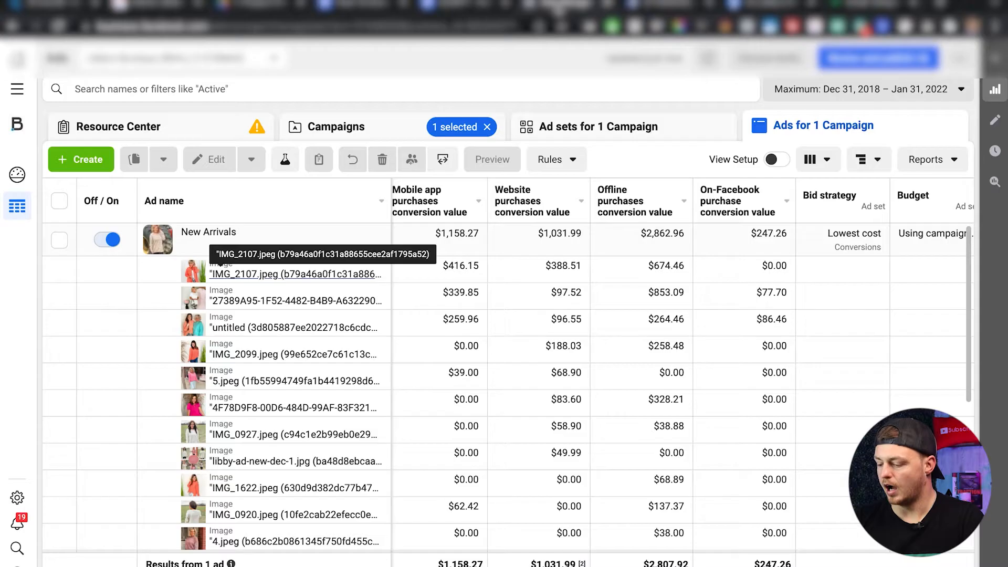
left_click(415, 237)
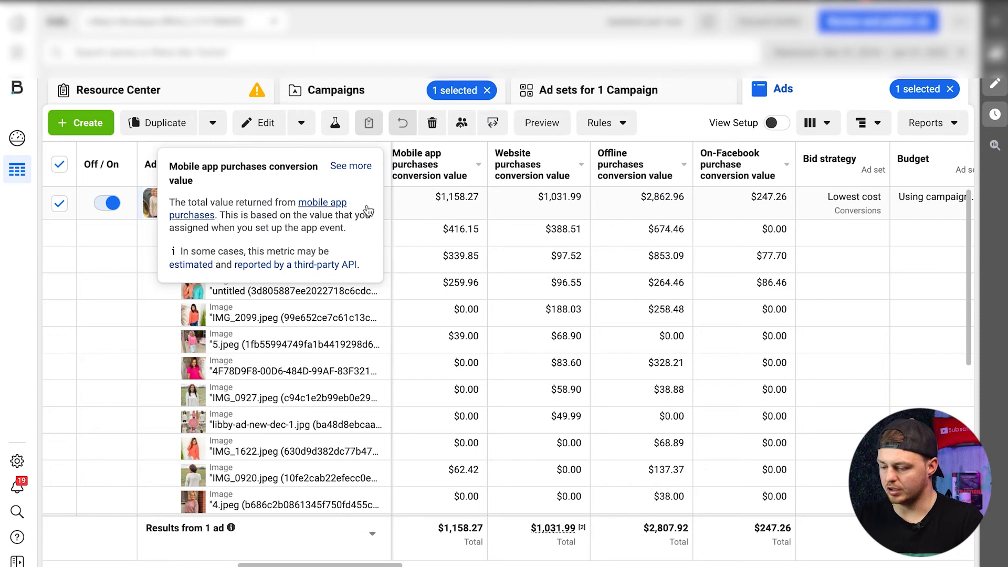
left_click(258, 208)
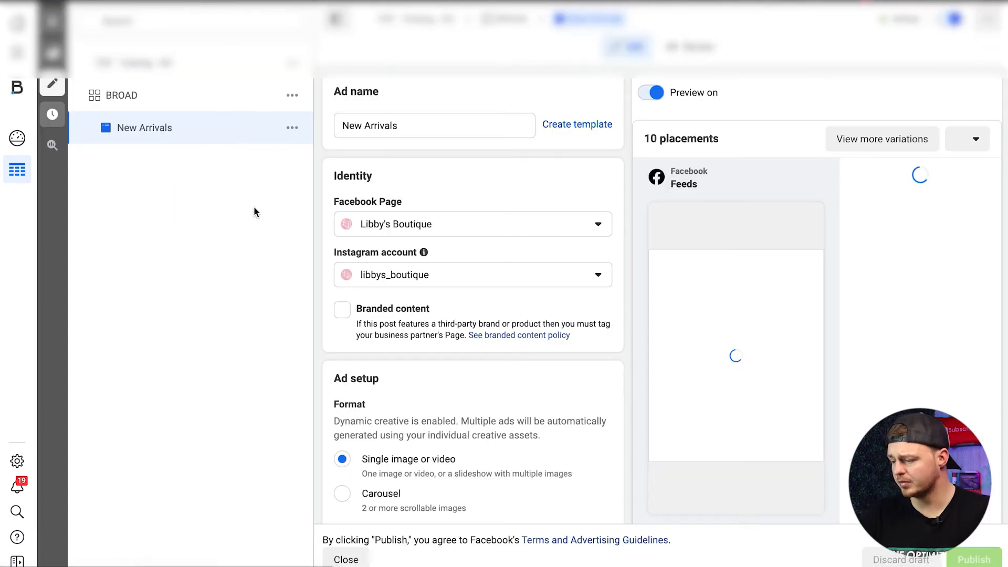
left_click(977, 146)
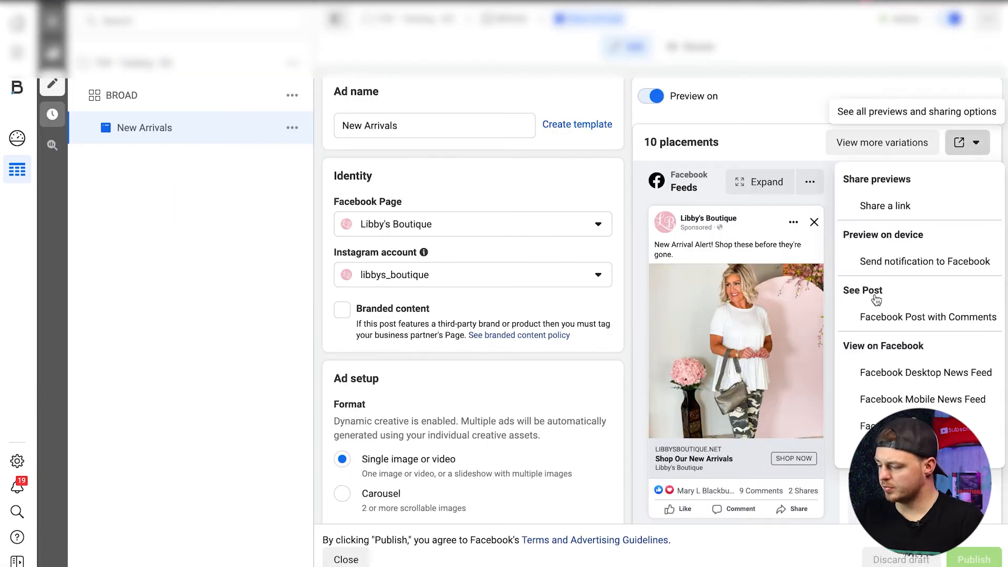
left_click(932, 318)
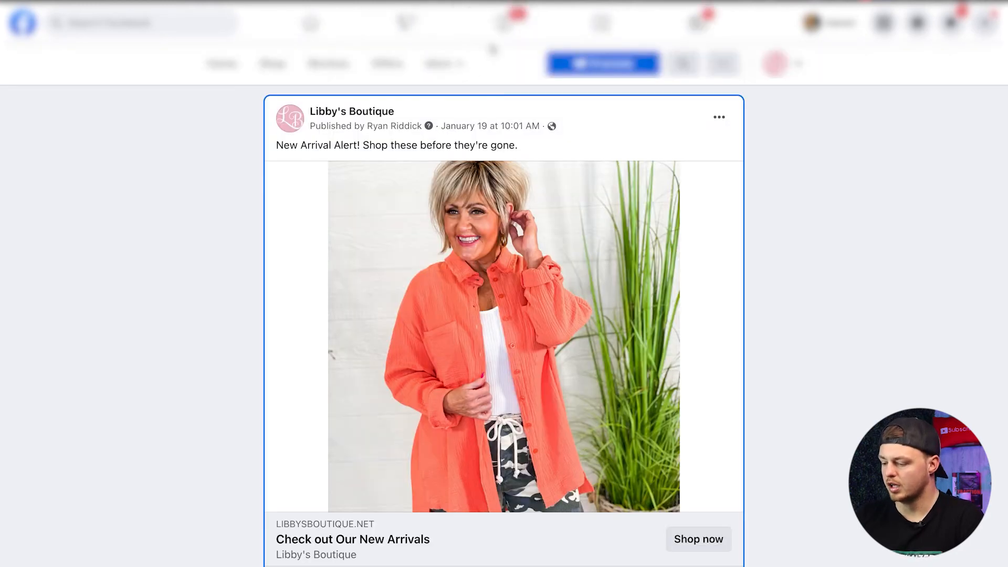
Examine the dynamic creative posts on the Libby's Boutique page, checking each image variation's reactions and comments.
scroll(493, 49, "down", 3)
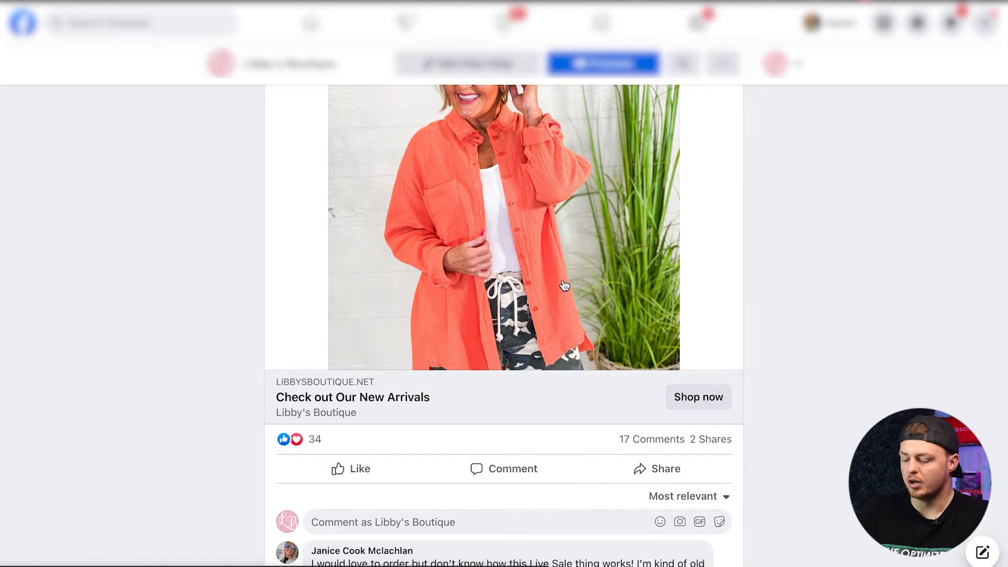
scroll(565, 299, "down", 3)
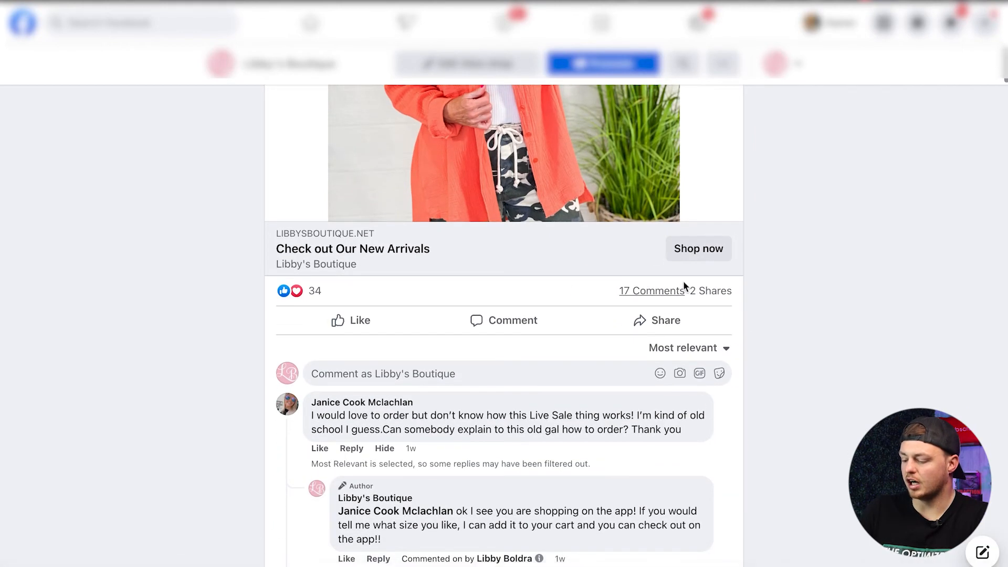
scroll(672, 268, "down", 15)
scroll(676, 262, "down", 15)
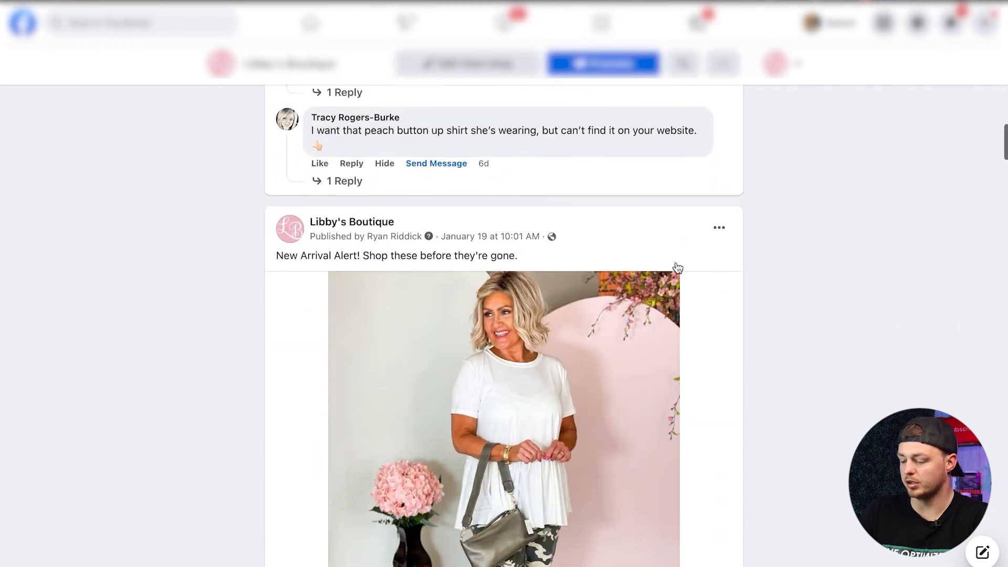
scroll(676, 265, "down", 15)
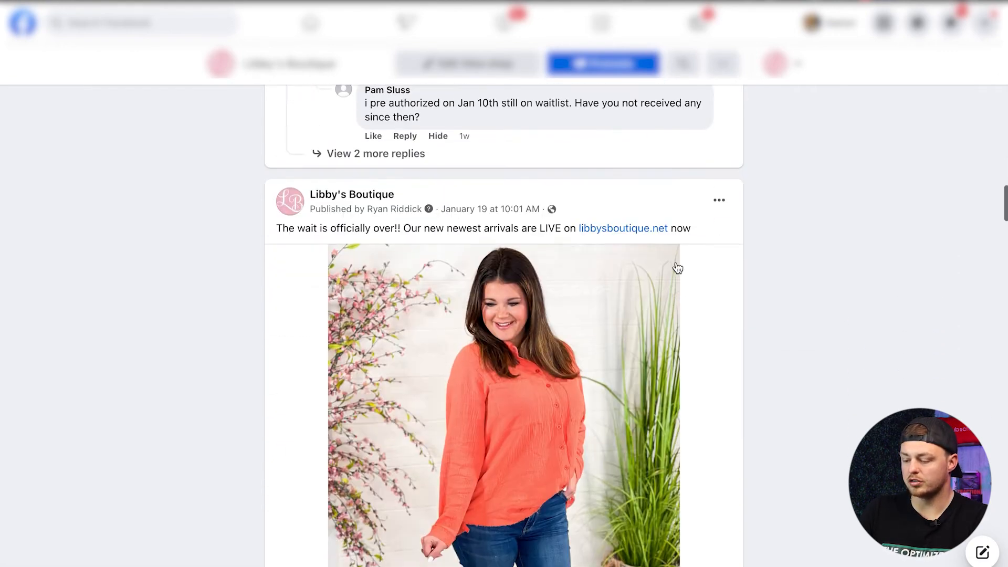
scroll(677, 265, "down", 15)
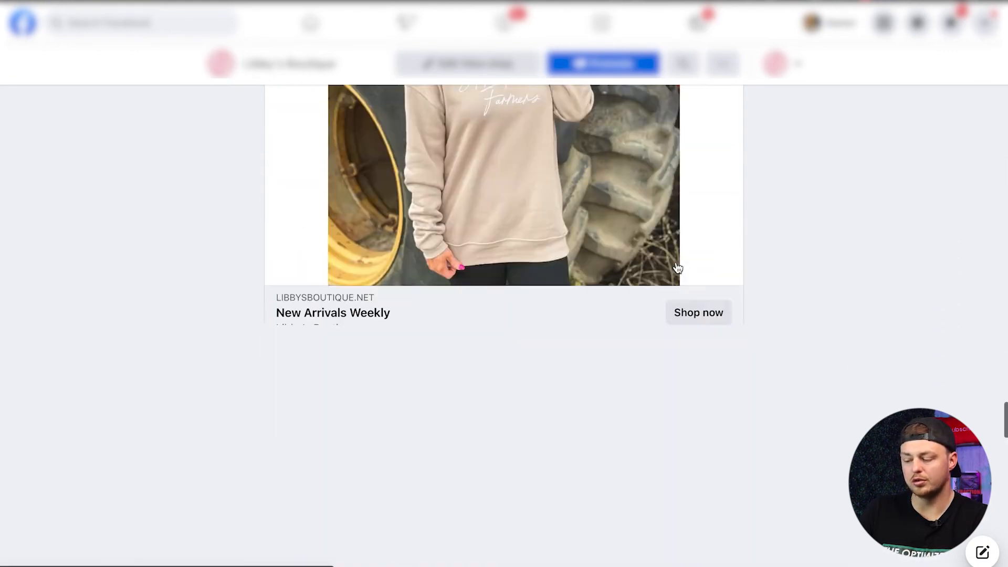
scroll(678, 268, "down", 15)
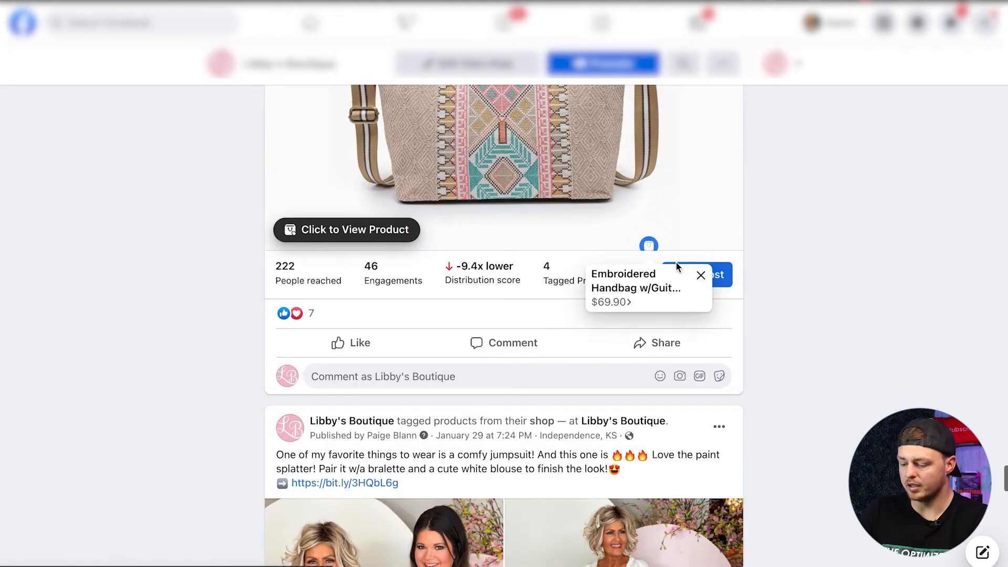
Return to the first coral-shirt New Arrival Alert post, copy its post ID, and switch back to Ads Manager.
scroll(677, 268, "up", 20)
scroll(676, 265, "up", 20)
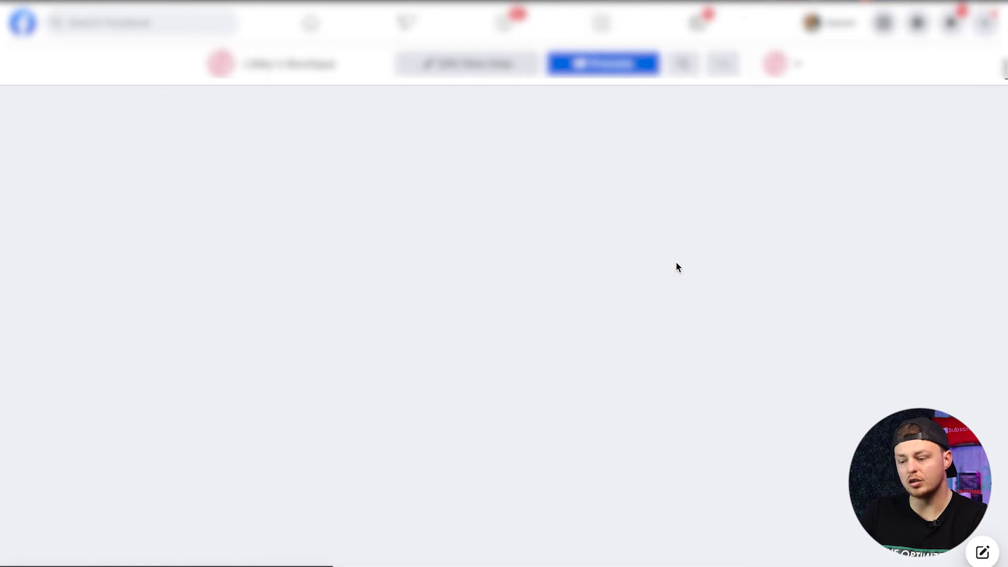
mouse_move(488, 166)
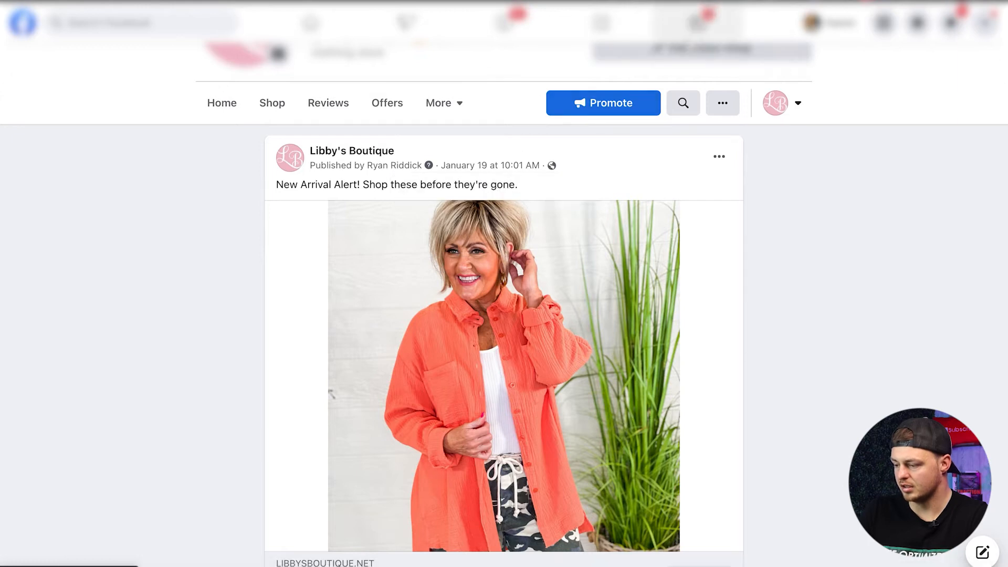
scroll(531, 405, "up", 1)
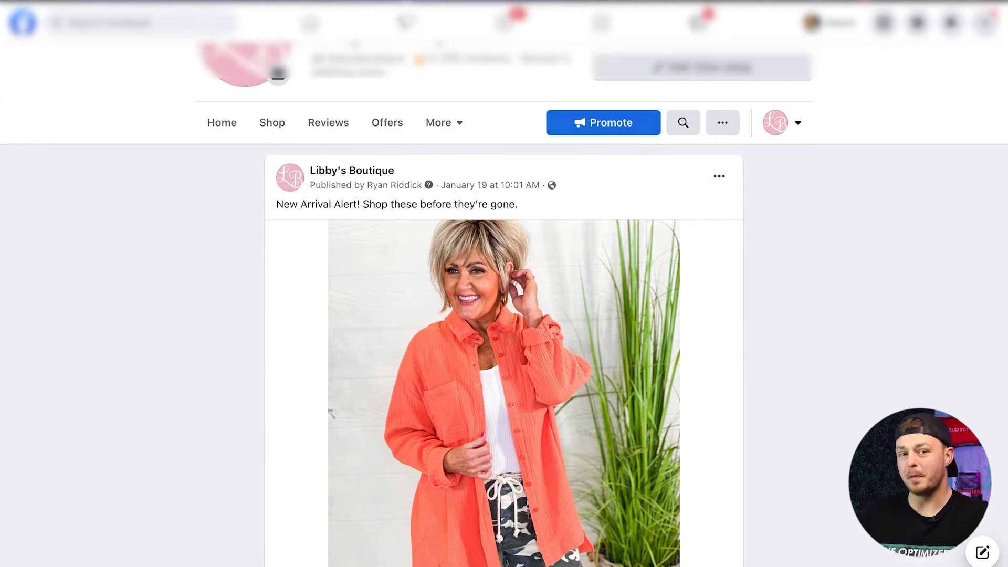
double_click(597, 486)
key("ctrl+c")
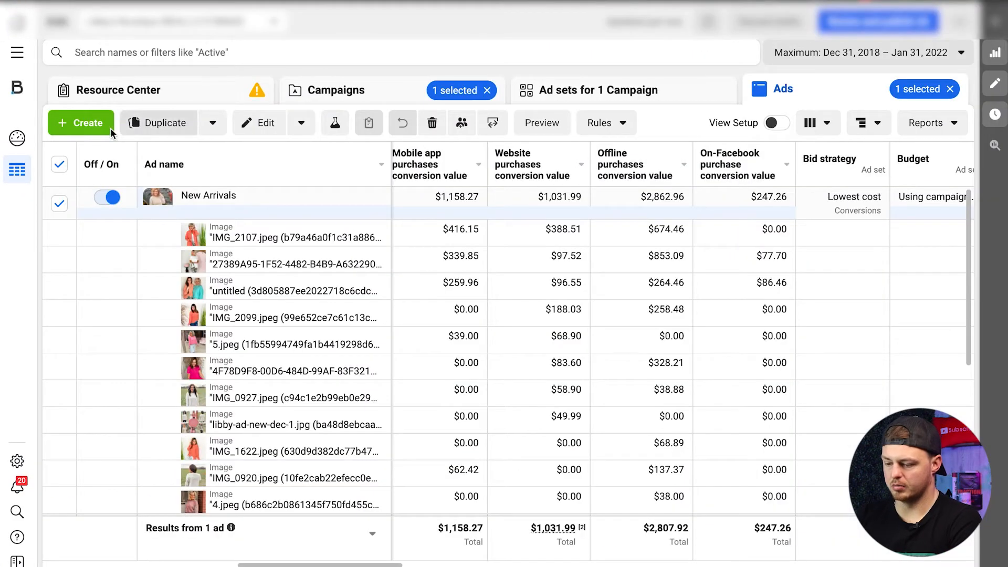
Create a new campaign with the Conversions objective, using the Manual conversions campaign setup.
left_click(81, 123)
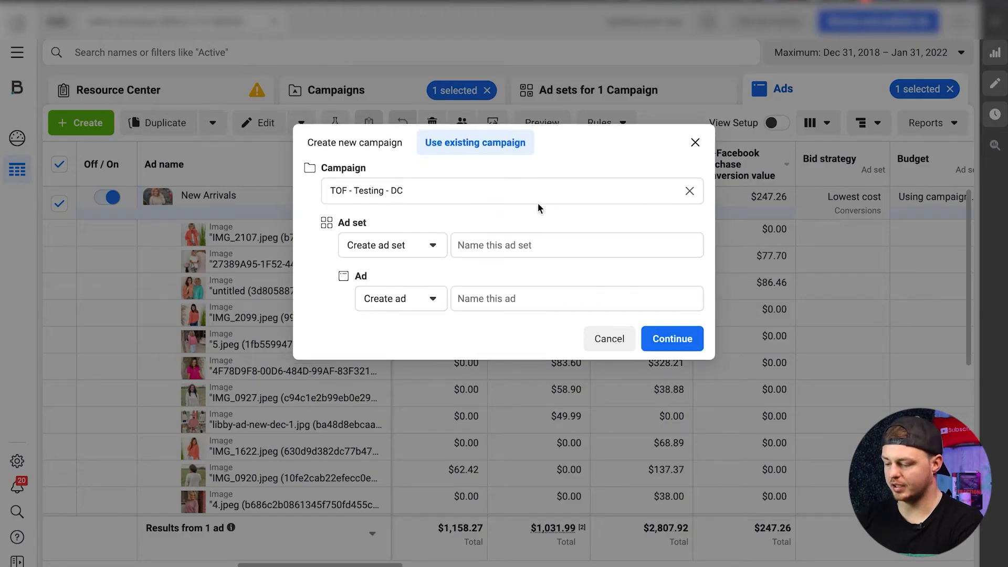
left_click(410, 193)
left_click(371, 142)
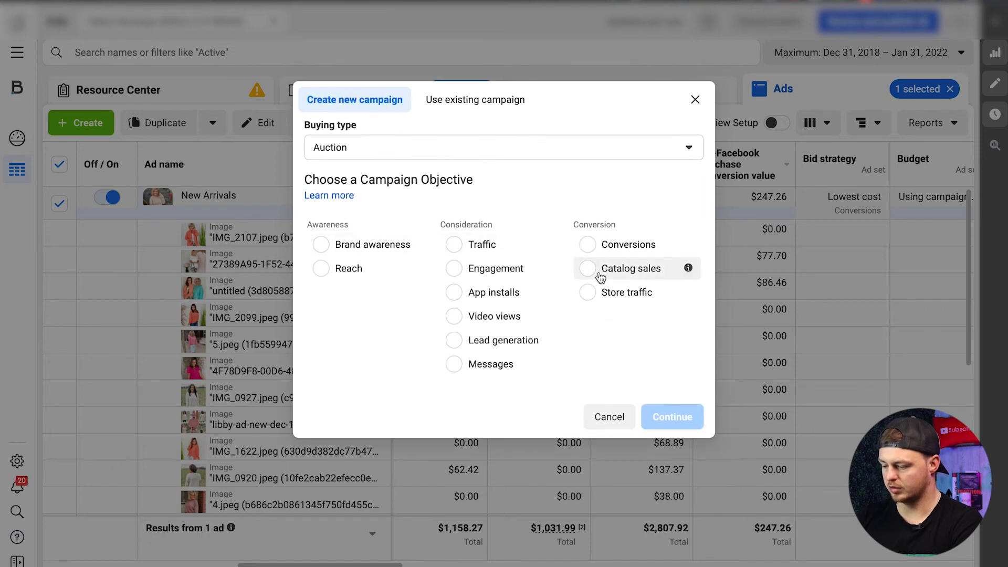
left_click(589, 245)
left_click(666, 514)
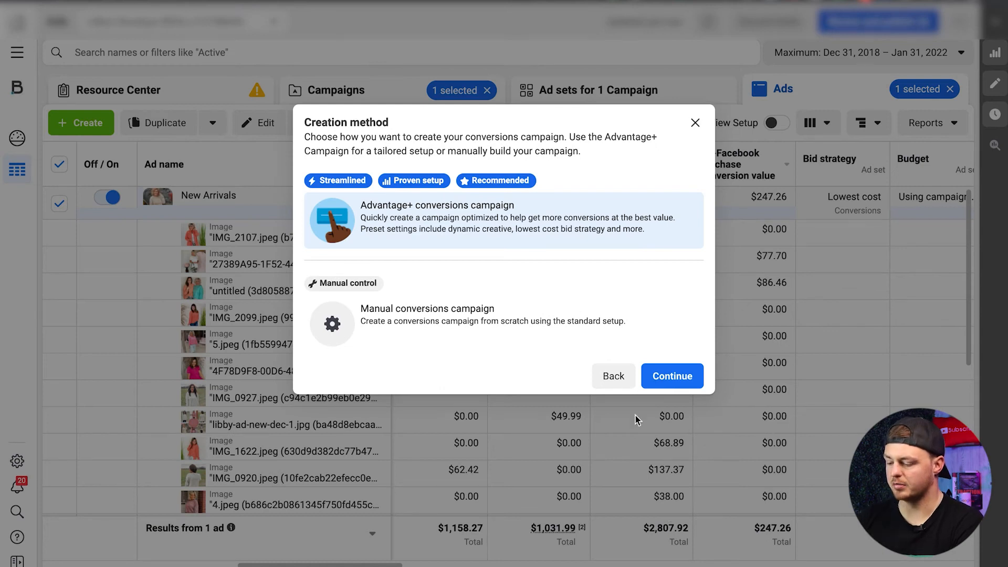
left_click(445, 315)
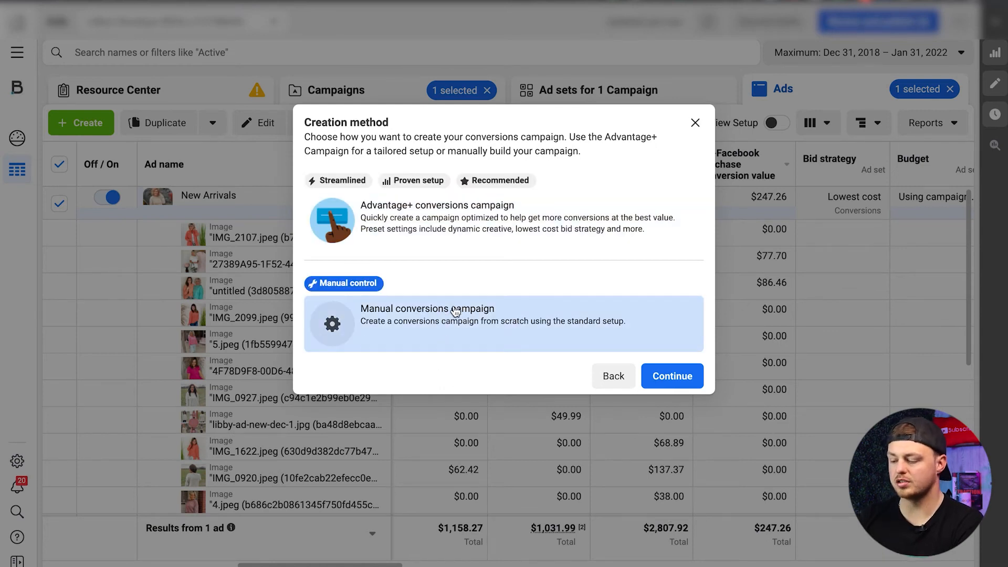
mouse_move(446, 190)
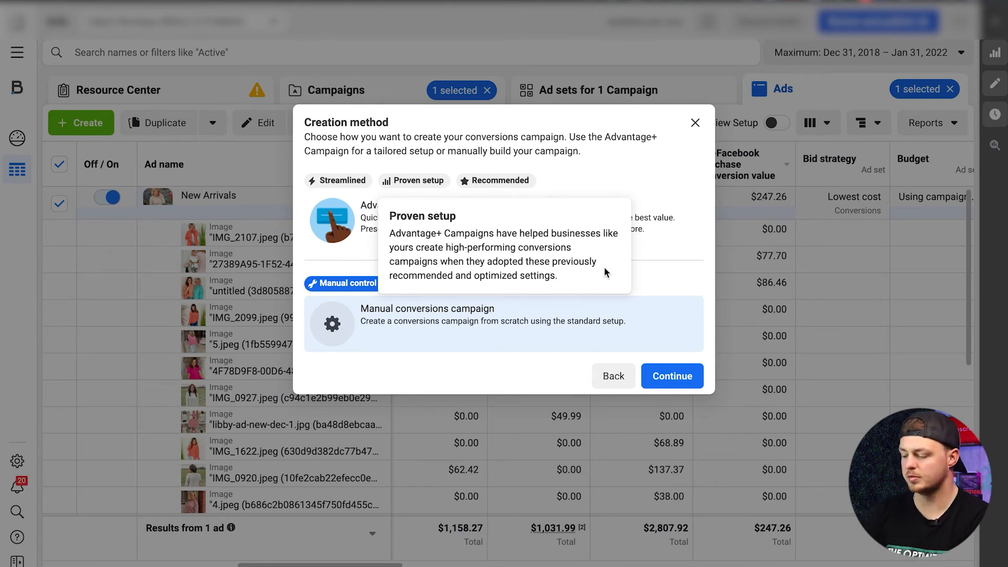
left_click(674, 376)
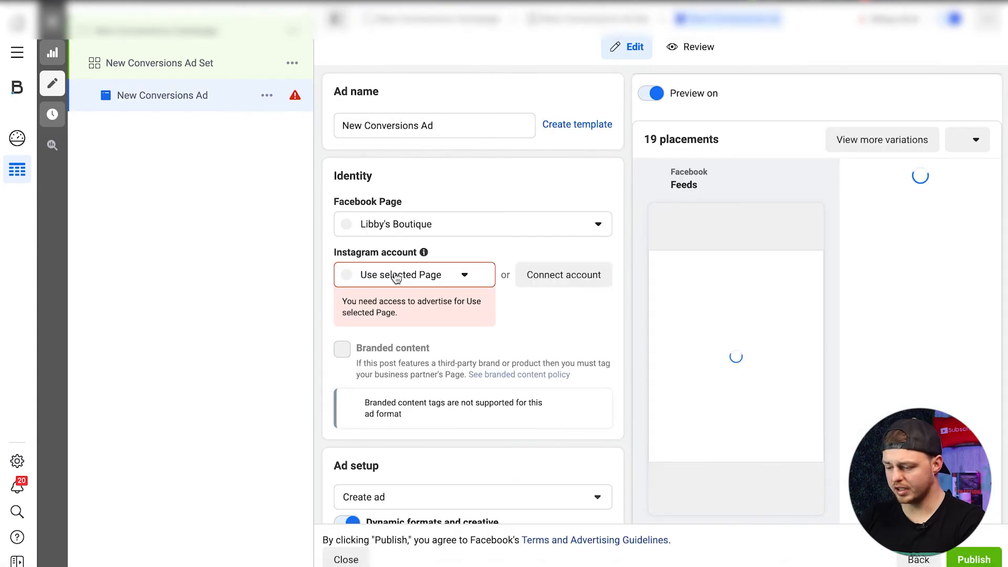
Set the new ad's Instagram account to libbys_boutique and its ad setup to Use existing post.
left_click(396, 278)
left_click(386, 336)
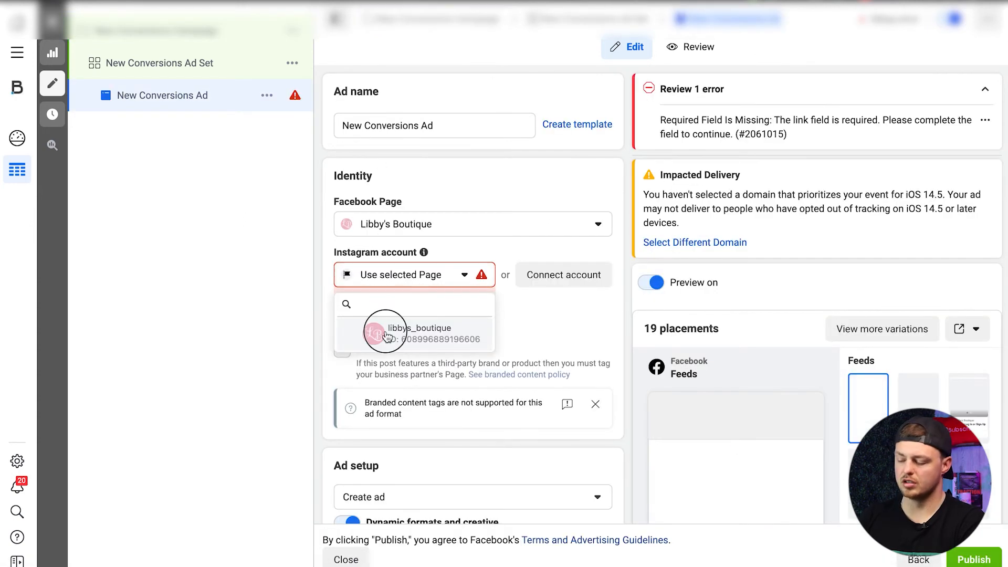
scroll(439, 243, "down", 6)
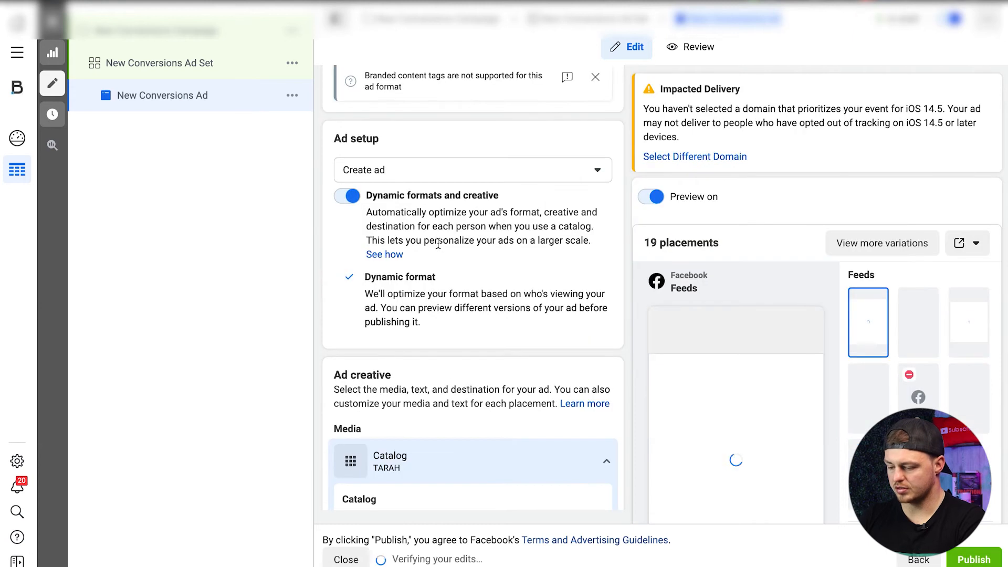
left_click(436, 170)
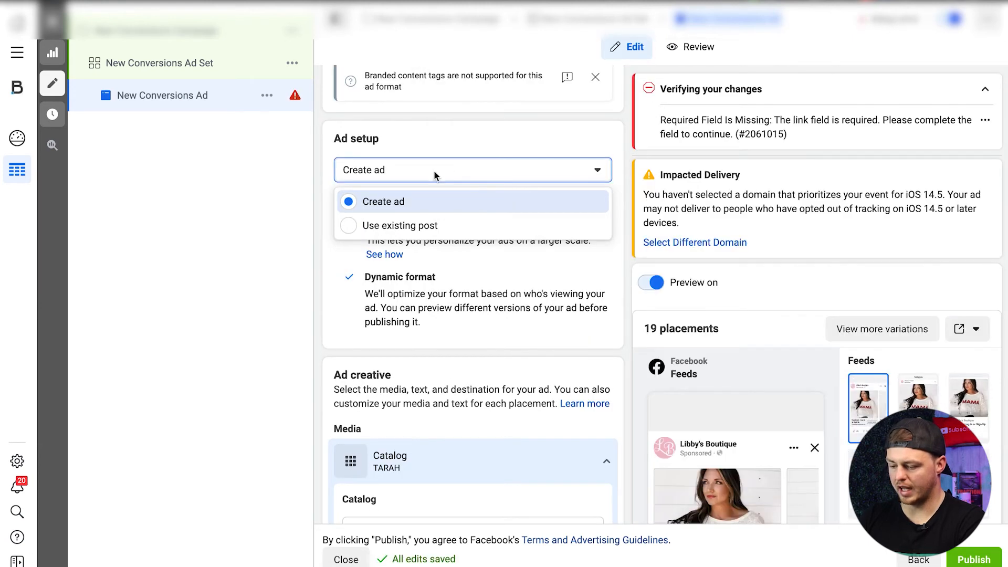
left_click(381, 226)
Attach the coral-shirt New Arrival Alert post to the New Conversions Ad by submitting its copied post ID.
left_click(402, 302)
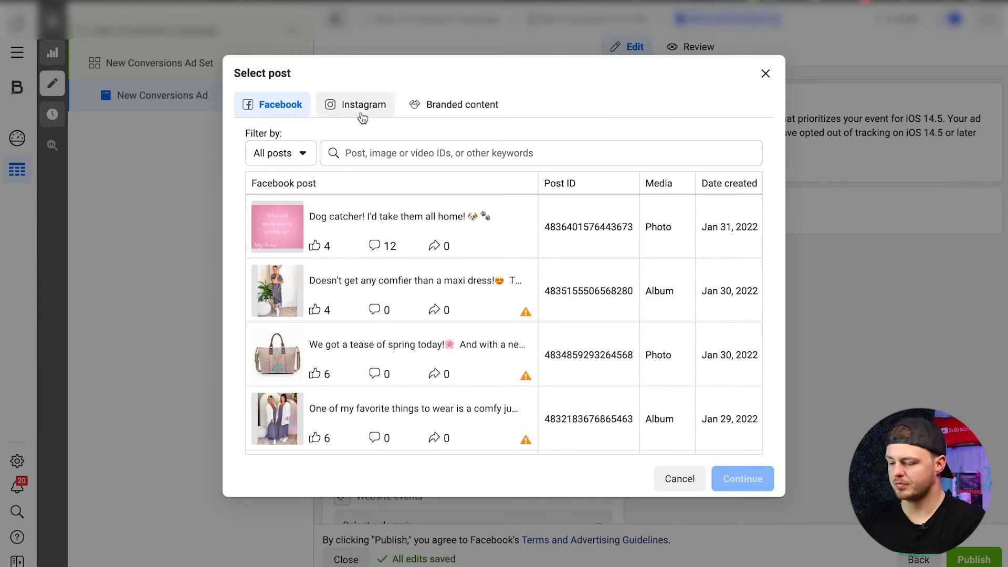
left_click(765, 73)
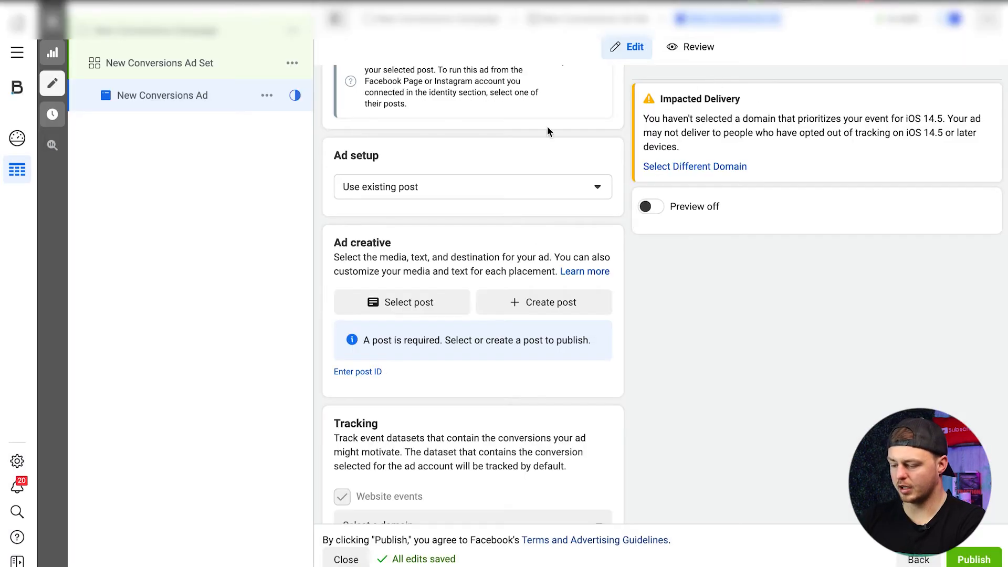
left_click(365, 372)
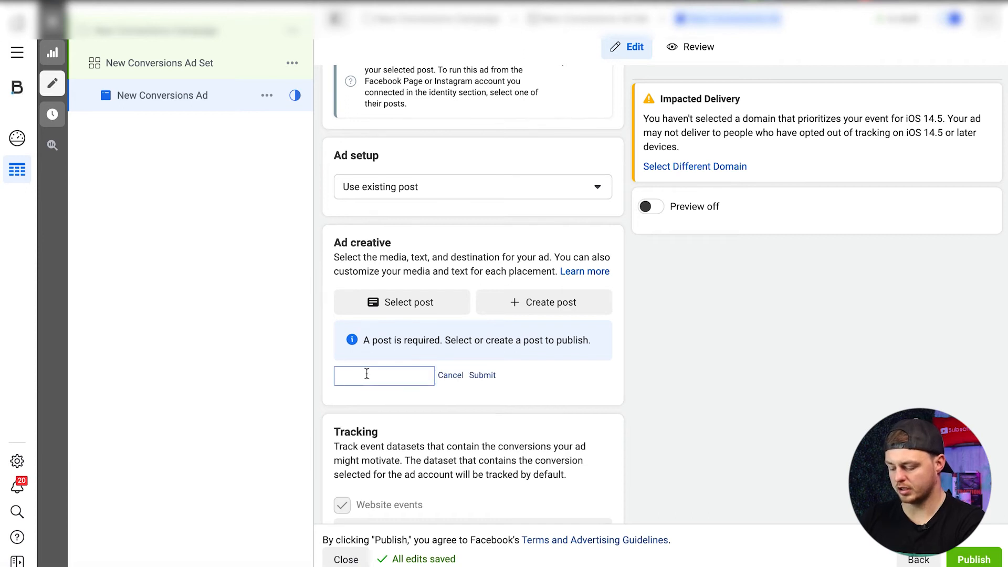
key("ctrl+v")
left_click(490, 377)
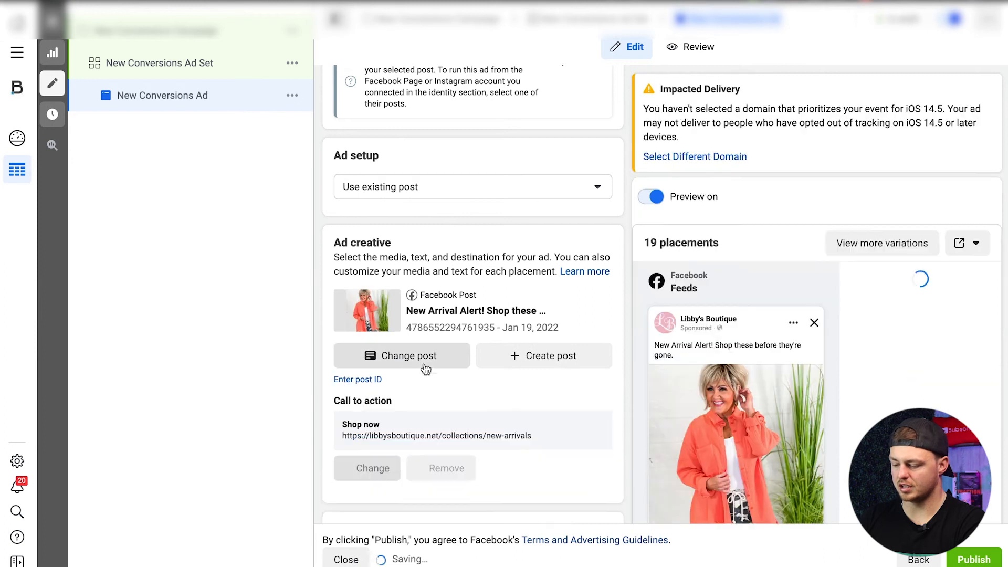
Check the ad's tracking settings, then filter the Facebook post picker to Ads posts and look through the list.
scroll(743, 315, "down", 4)
scroll(732, 336, "down", 7)
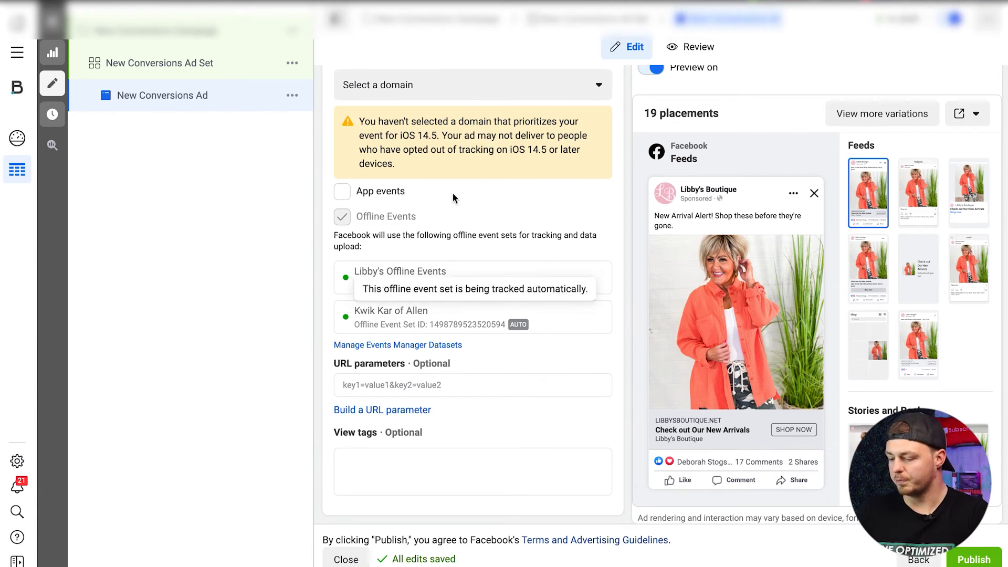
scroll(450, 197, "up", 8)
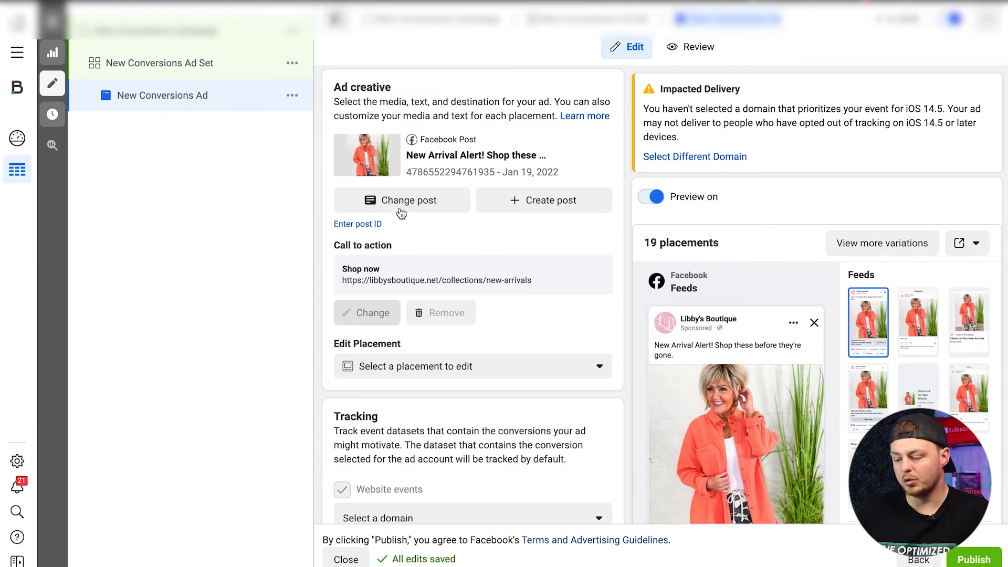
left_click(436, 200)
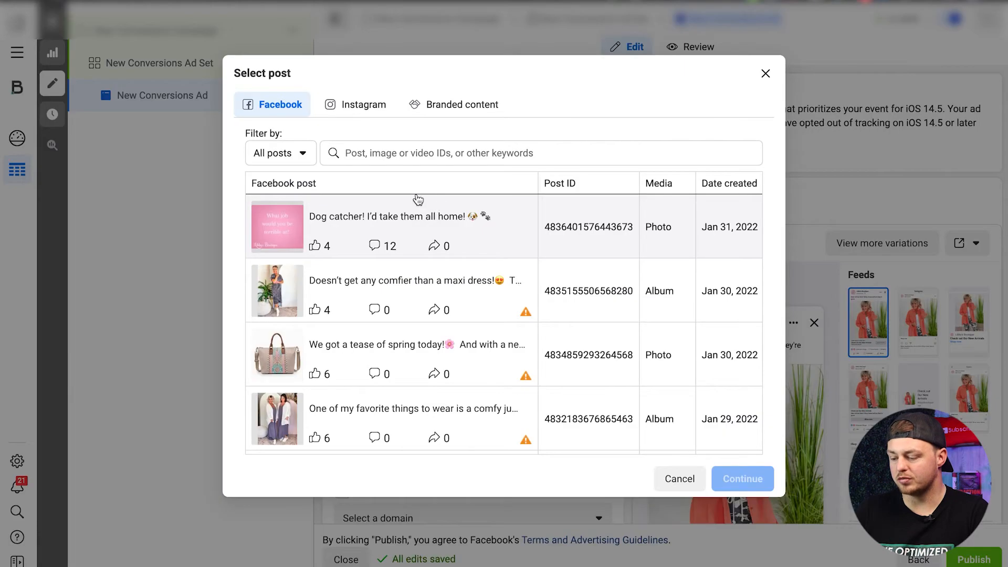
left_click(298, 151)
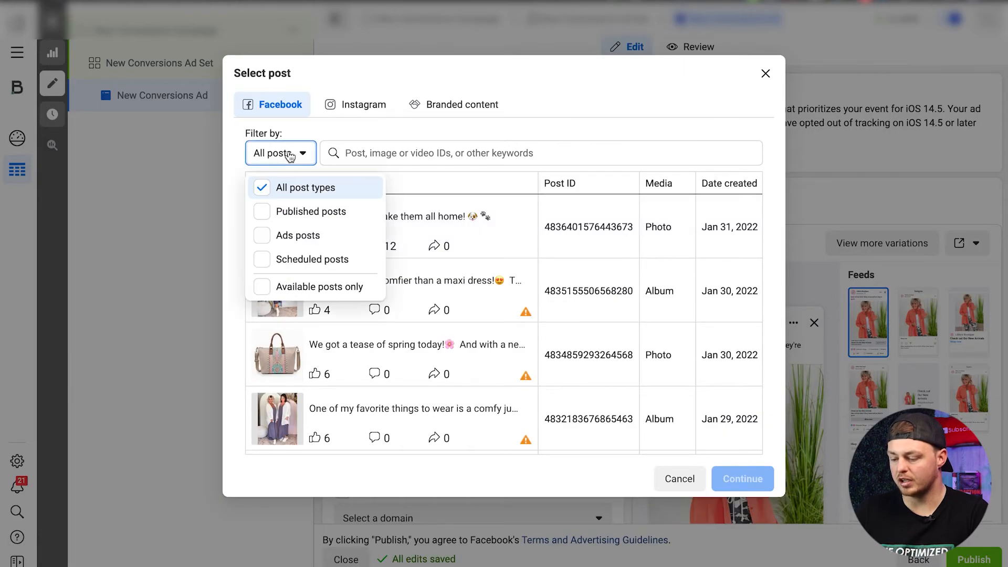
left_click(271, 236)
left_click(533, 167)
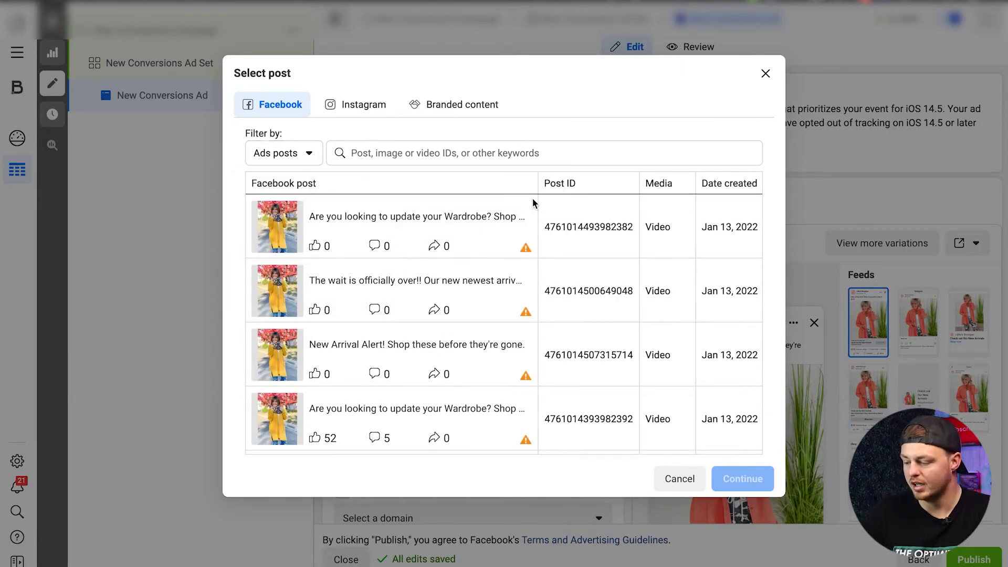
scroll(533, 224, "down", 8)
scroll(534, 226, "down", 2)
scroll(533, 231, "up", 10)
left_click(301, 157)
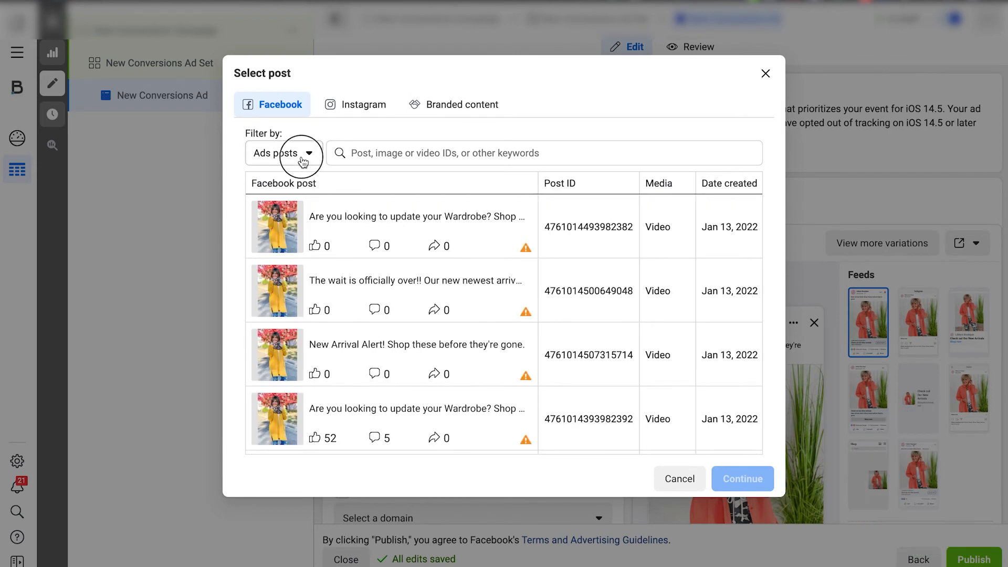
left_click(263, 230)
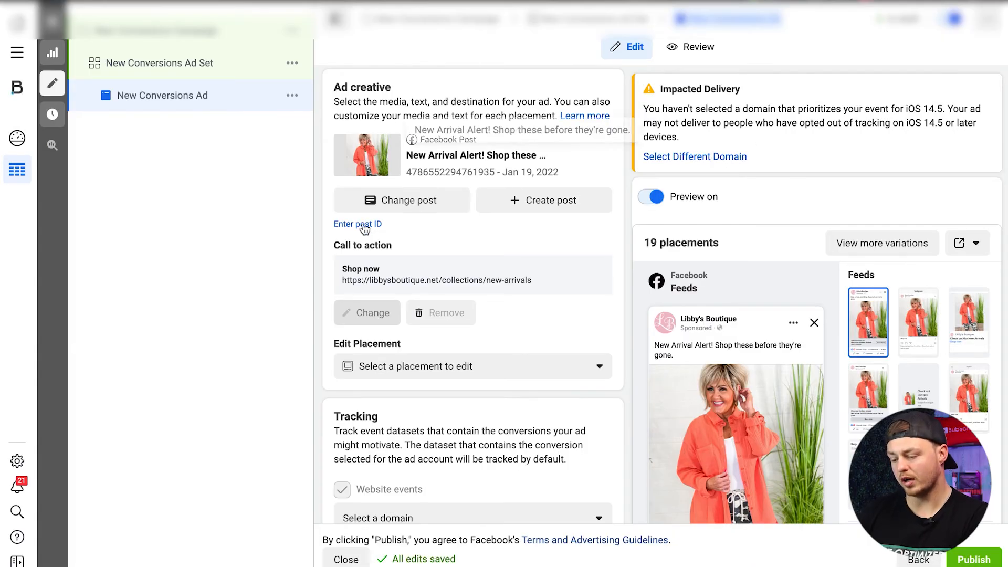
Reopen the post picker, view the Ads posts again, and close it without choosing another post.
left_click(403, 199)
left_click(288, 155)
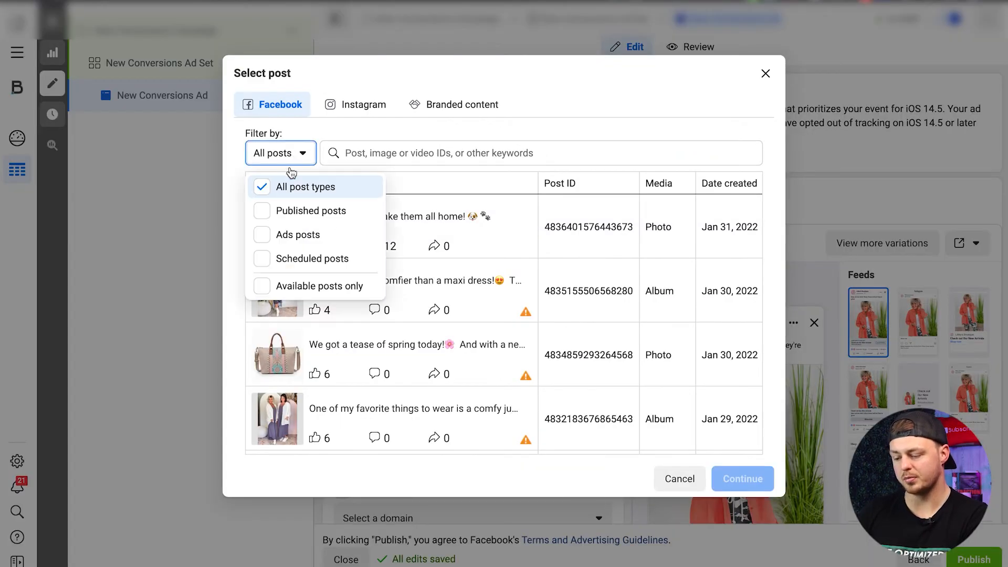
left_click(310, 239)
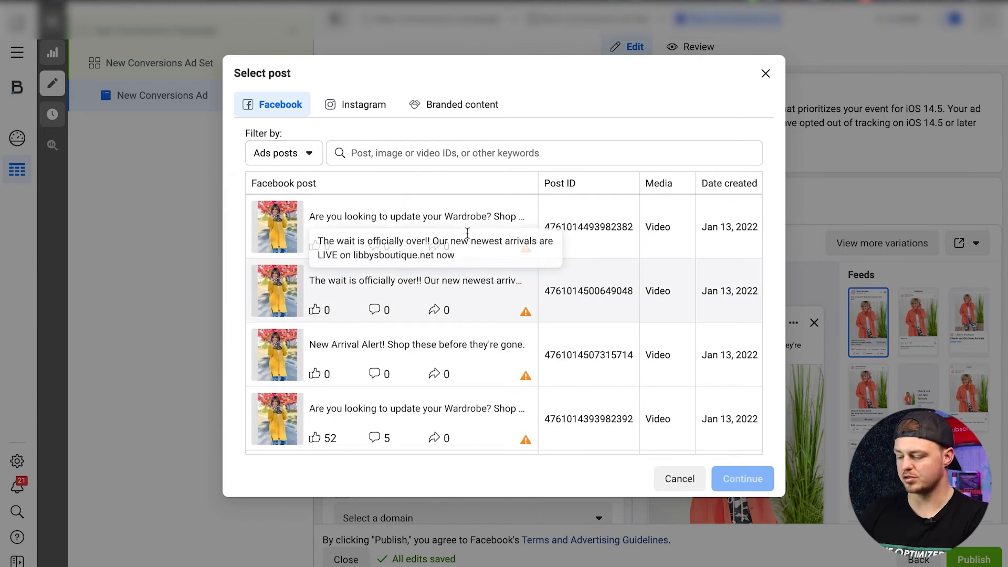
scroll(576, 313, "down", 1)
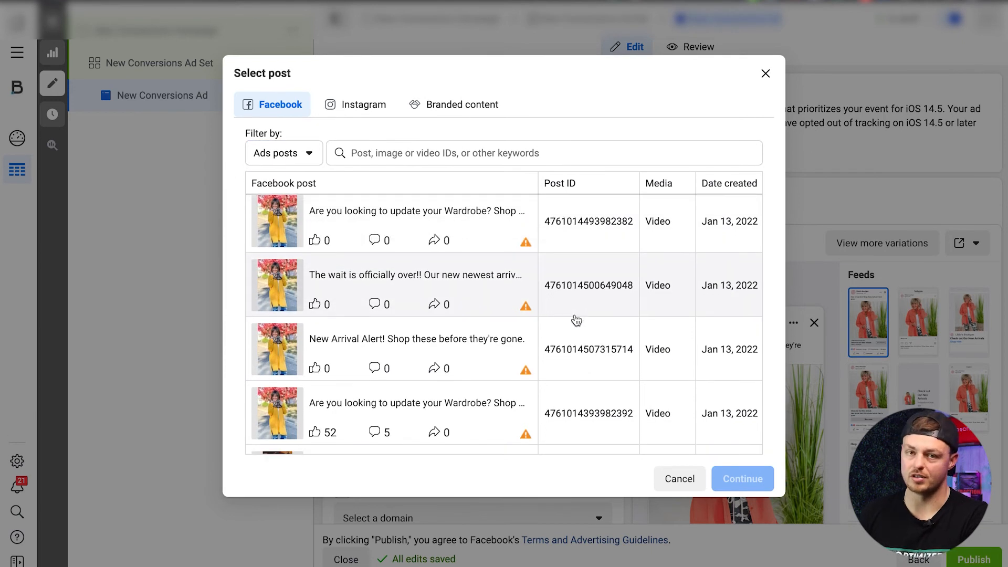
left_click(765, 74)
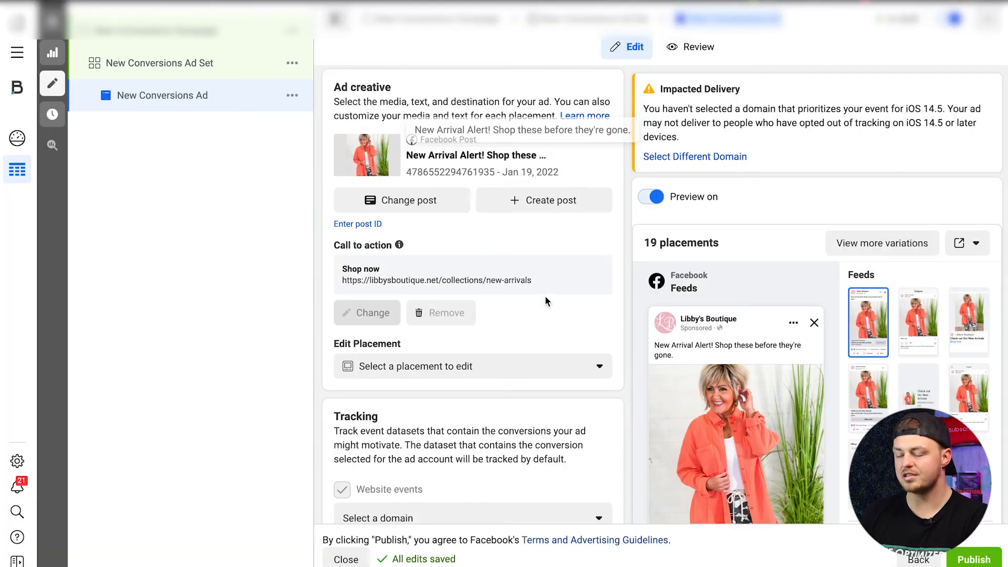
Close the ad editor and delete the draft New Conversions Campaign from the campaigns list.
left_click(52, 21)
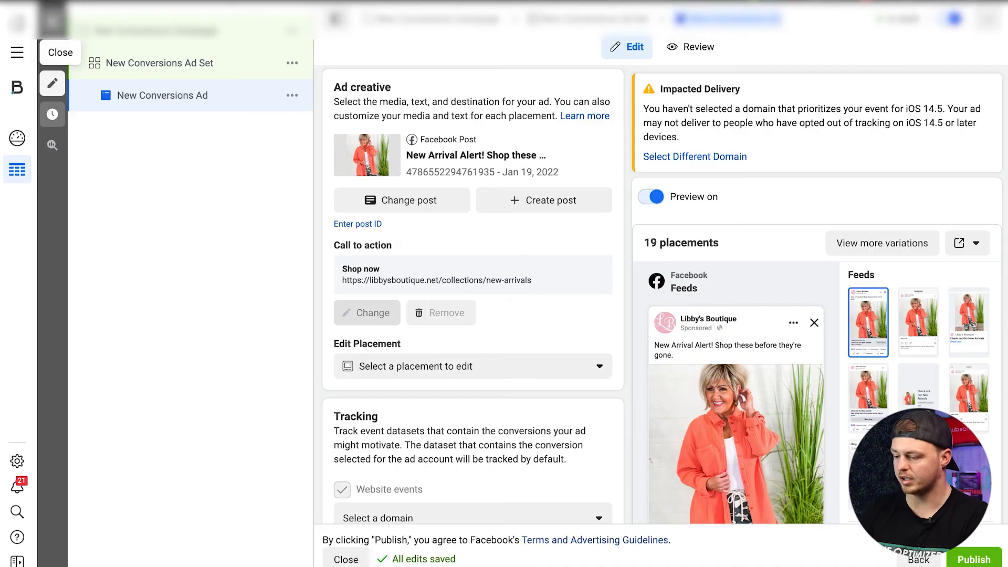
left_click(528, 284)
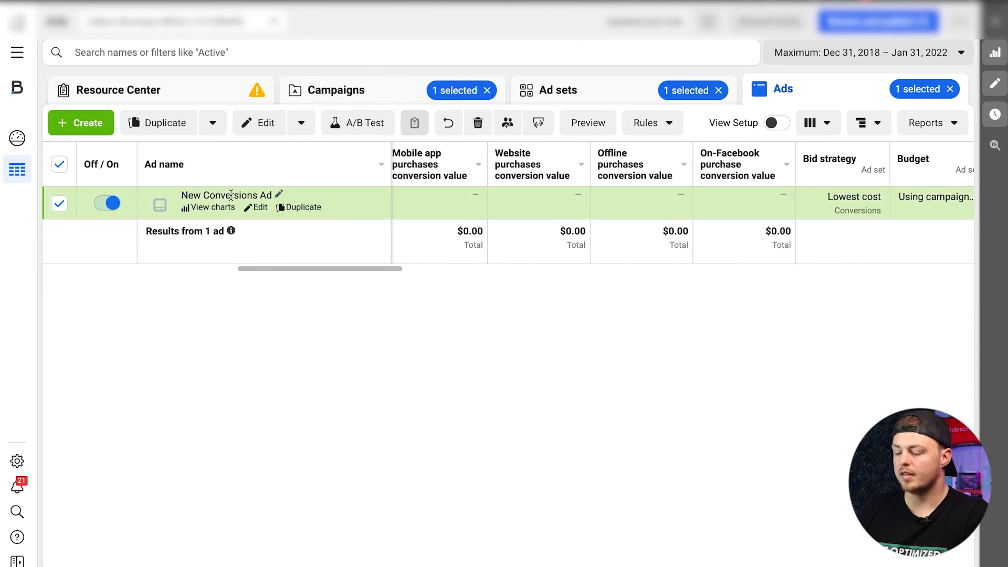
left_click(364, 91)
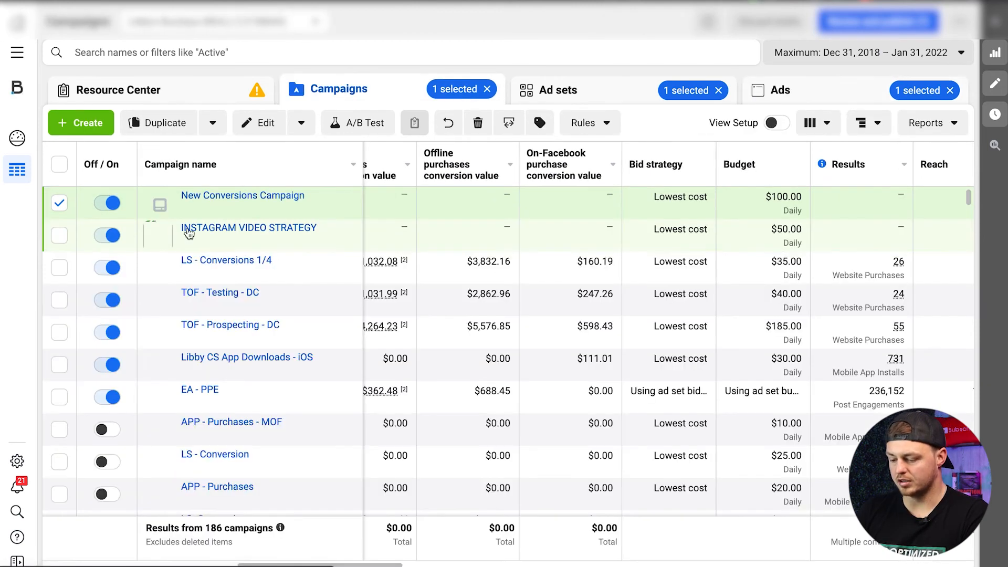
left_click(60, 203)
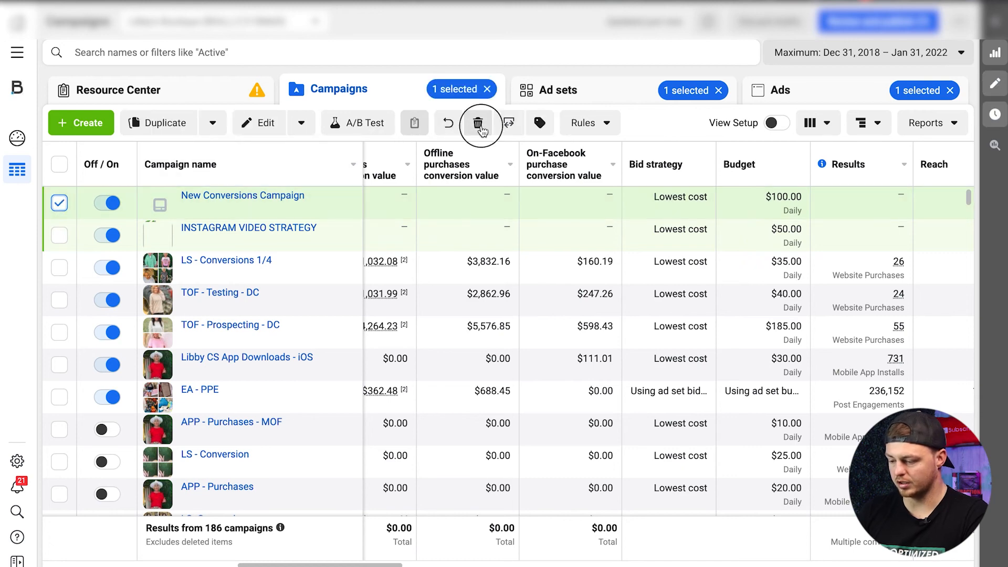
left_click(477, 122)
left_click(610, 244)
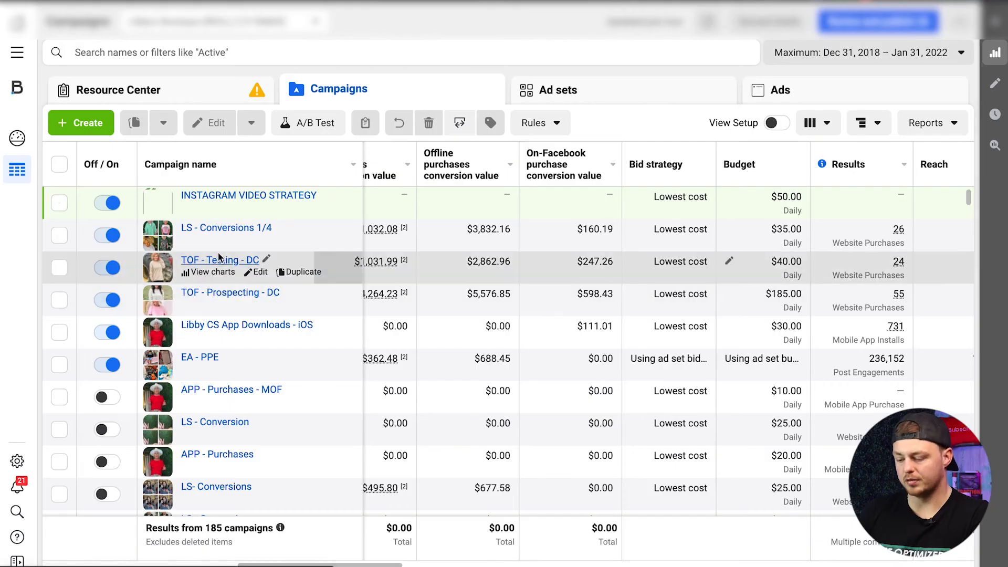
Open the New Arrivals ad in TOF - Testing - DC for editing and look through its dynamic creative images.
left_click(219, 257)
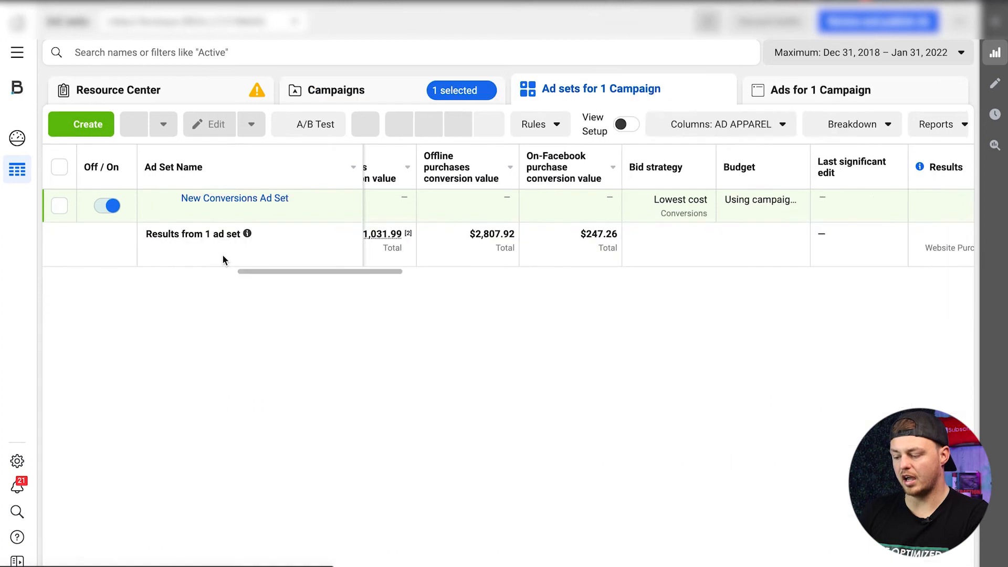
left_click(212, 195)
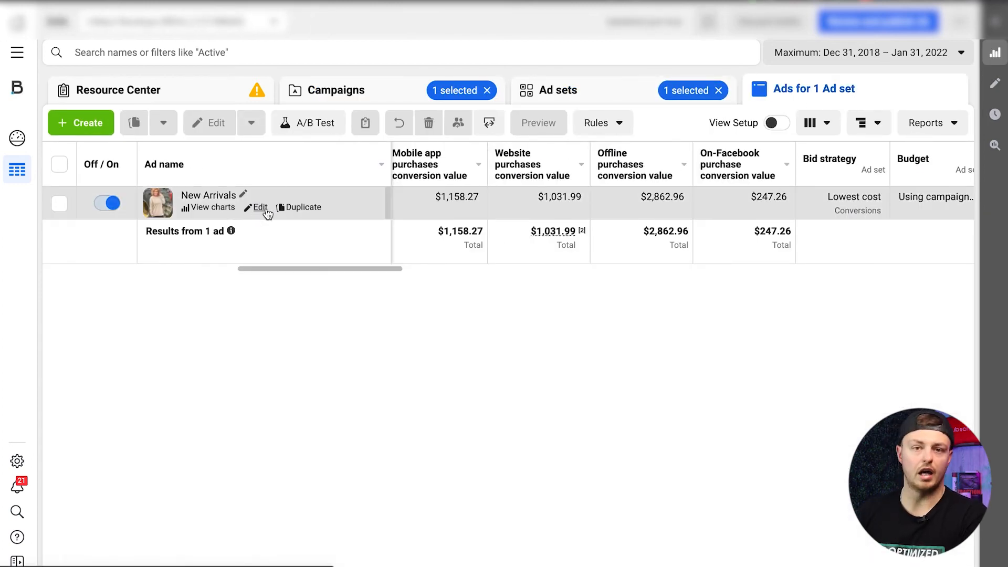
left_click(266, 208)
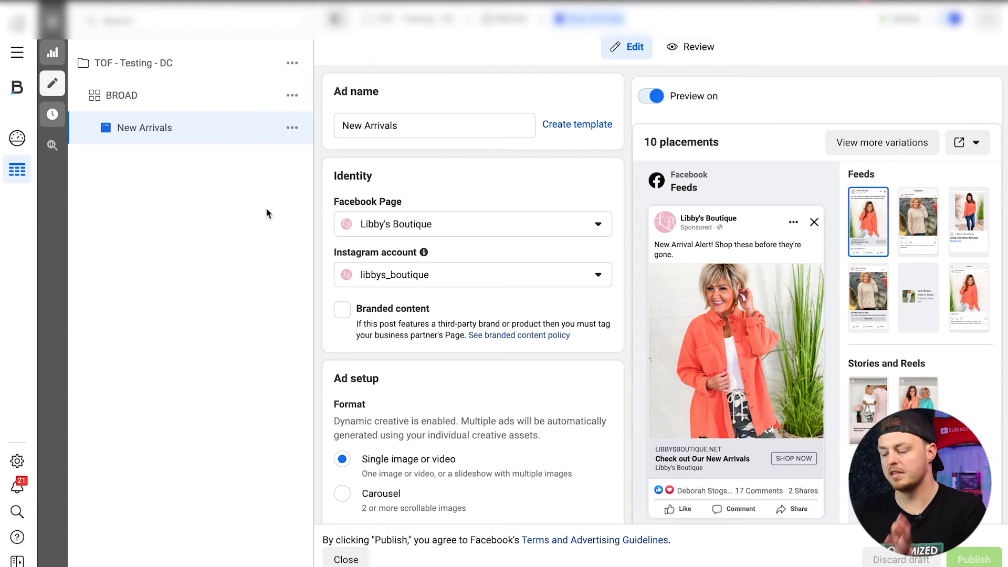
scroll(488, 320, "down", 8)
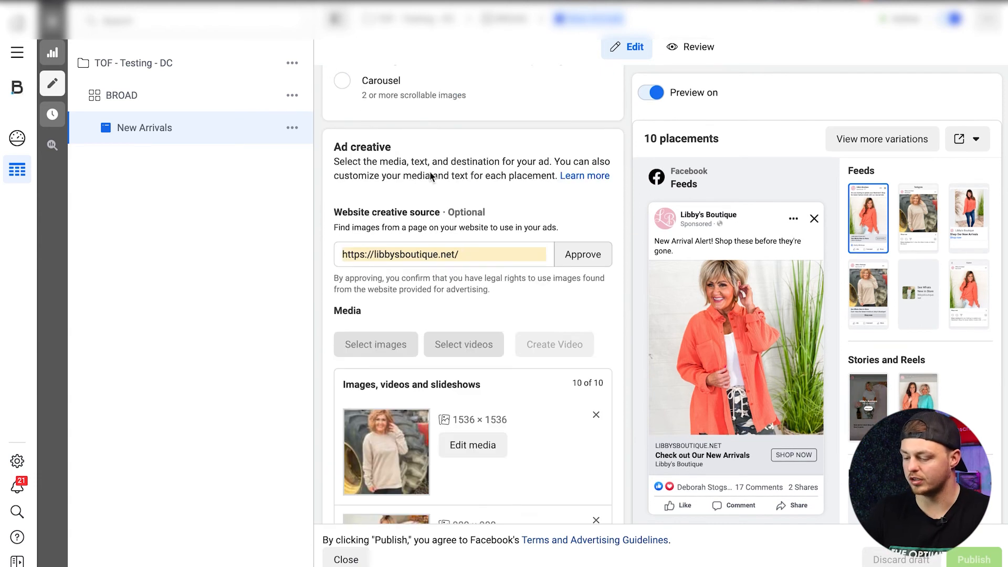
scroll(488, 323, "down", 10)
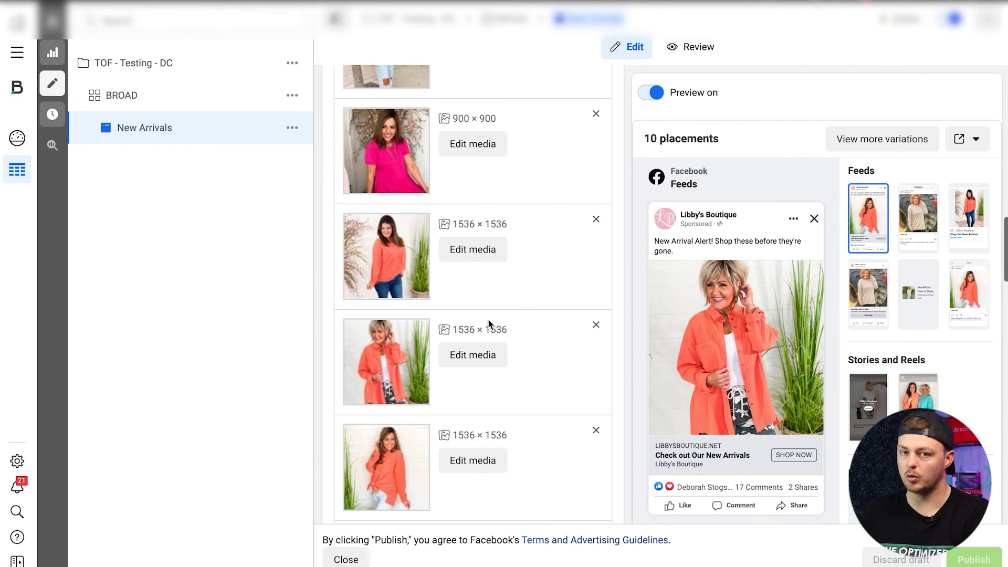